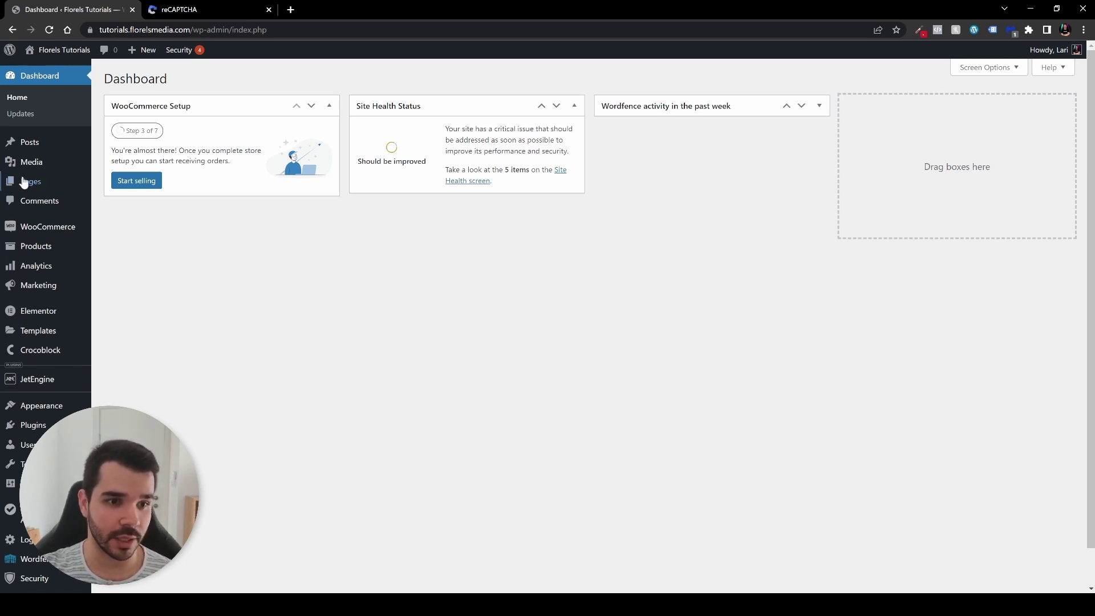
Open the Basic Form page from the Pages list in the Elementor editor
click(24, 181)
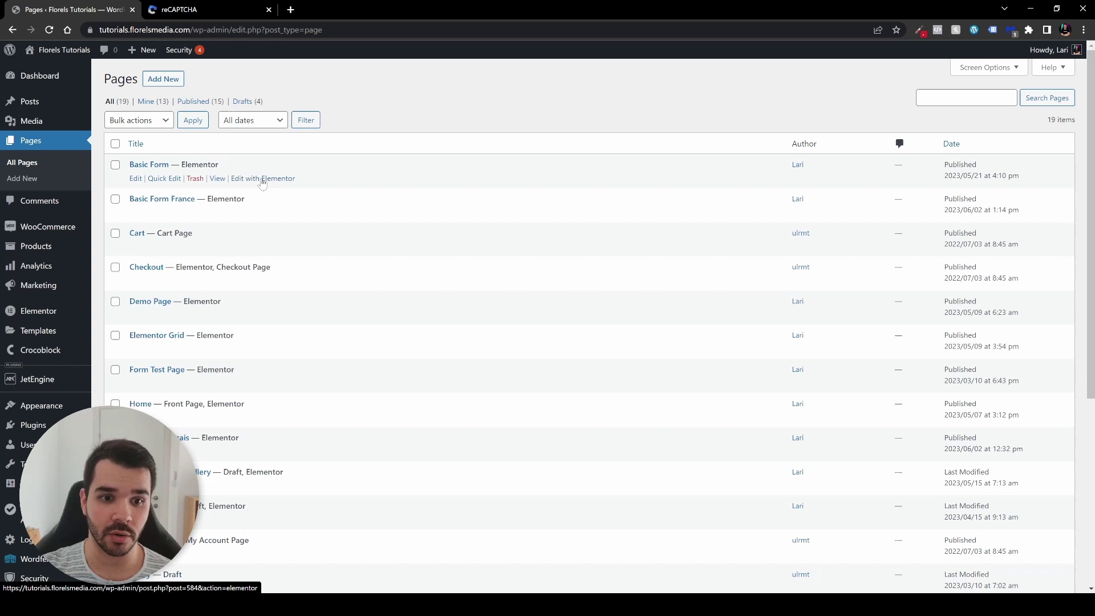
click(262, 179)
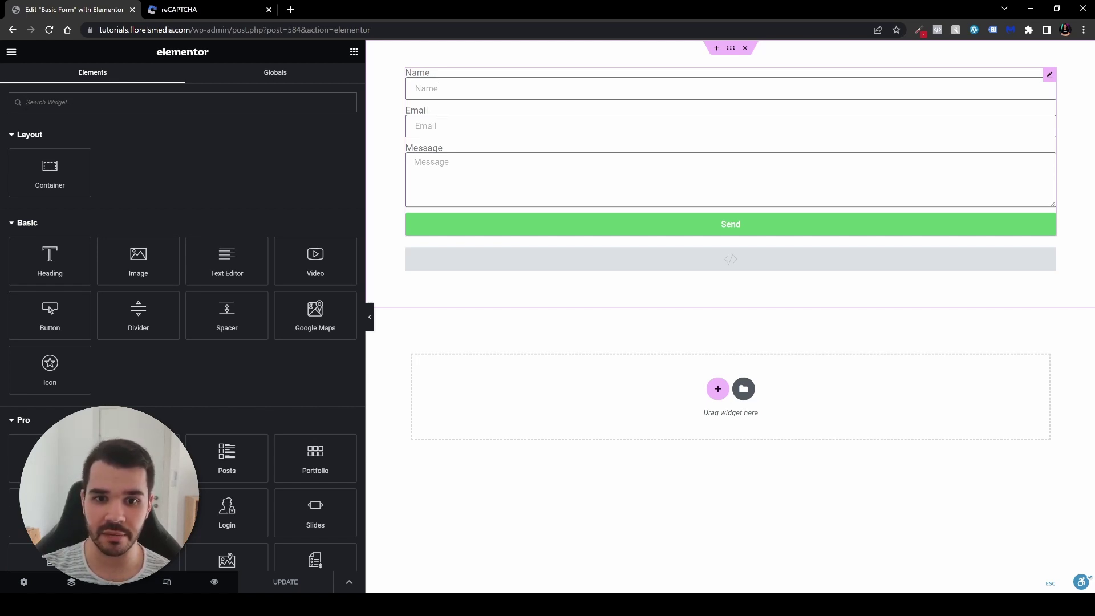
Add a fourth field of type Honeypot to the contact form and select its Label box
click(1049, 74)
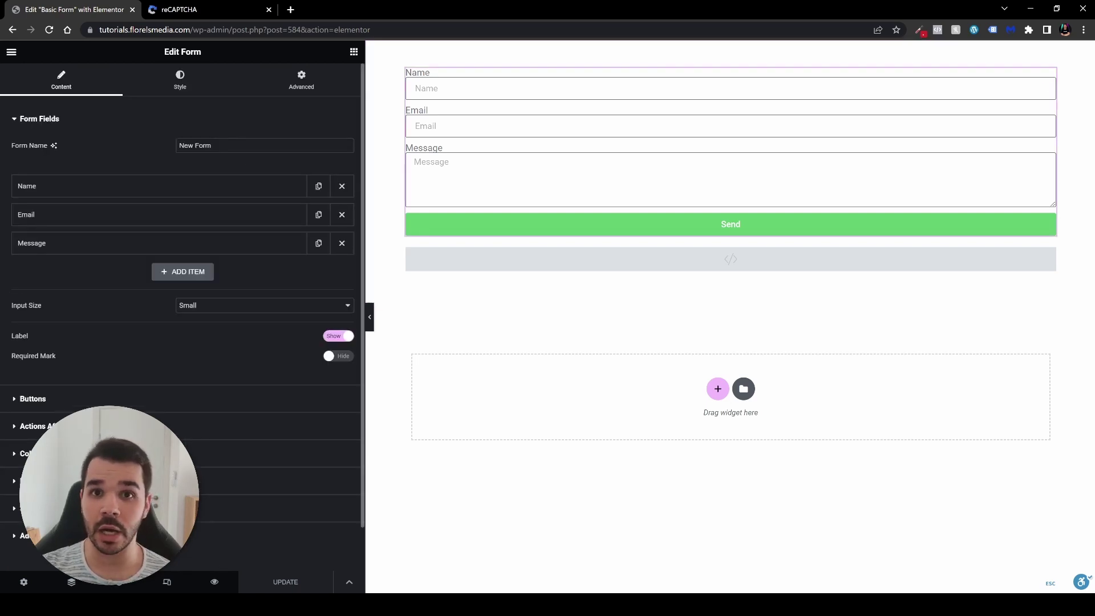
click(190, 274)
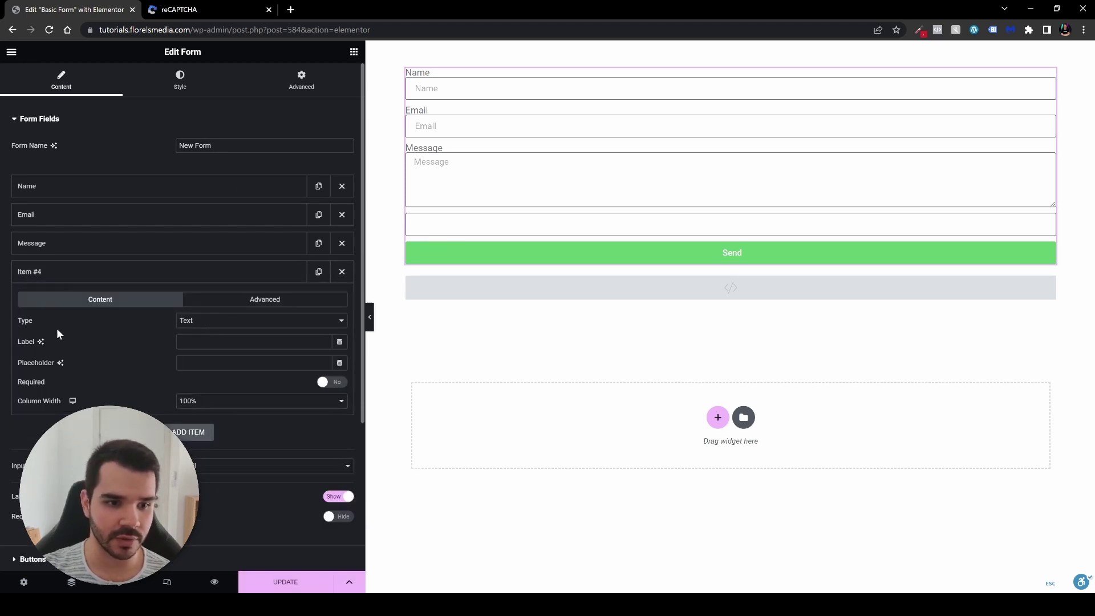
click(232, 323)
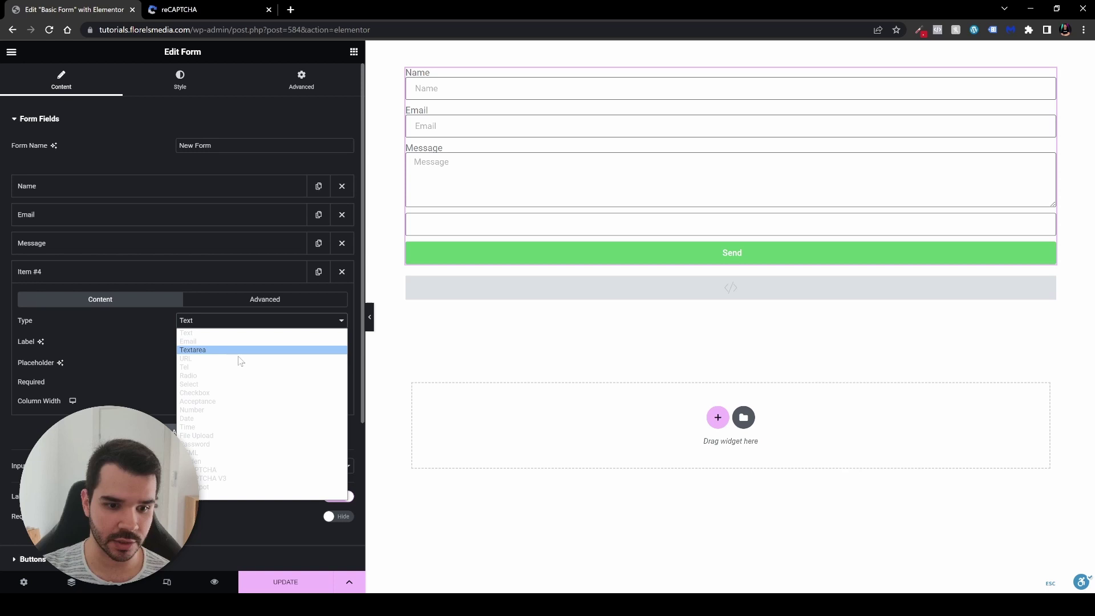
click(229, 487)
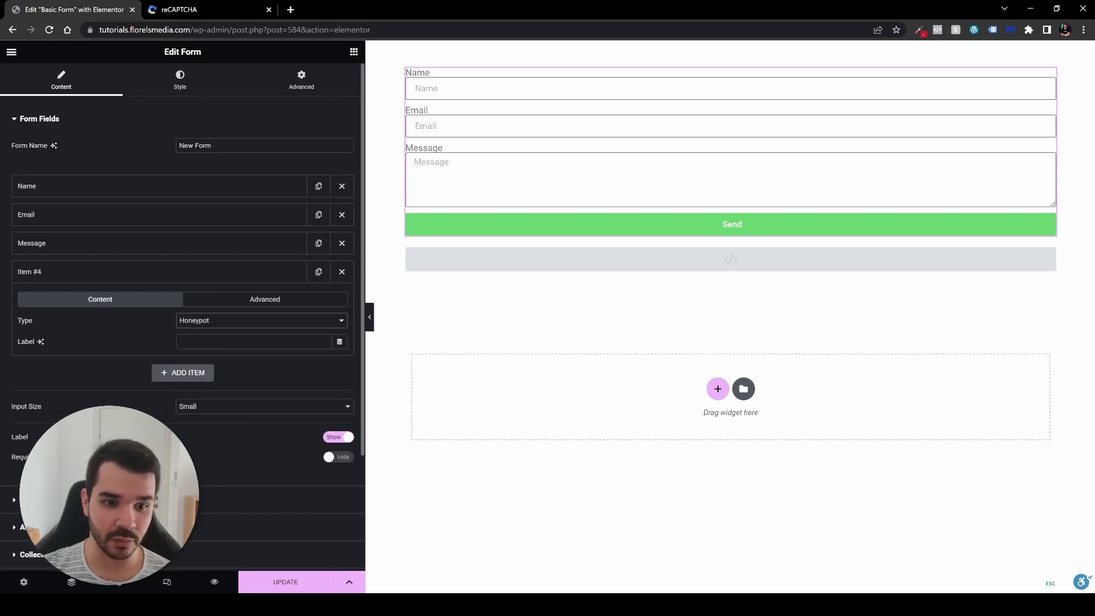
click(239, 341)
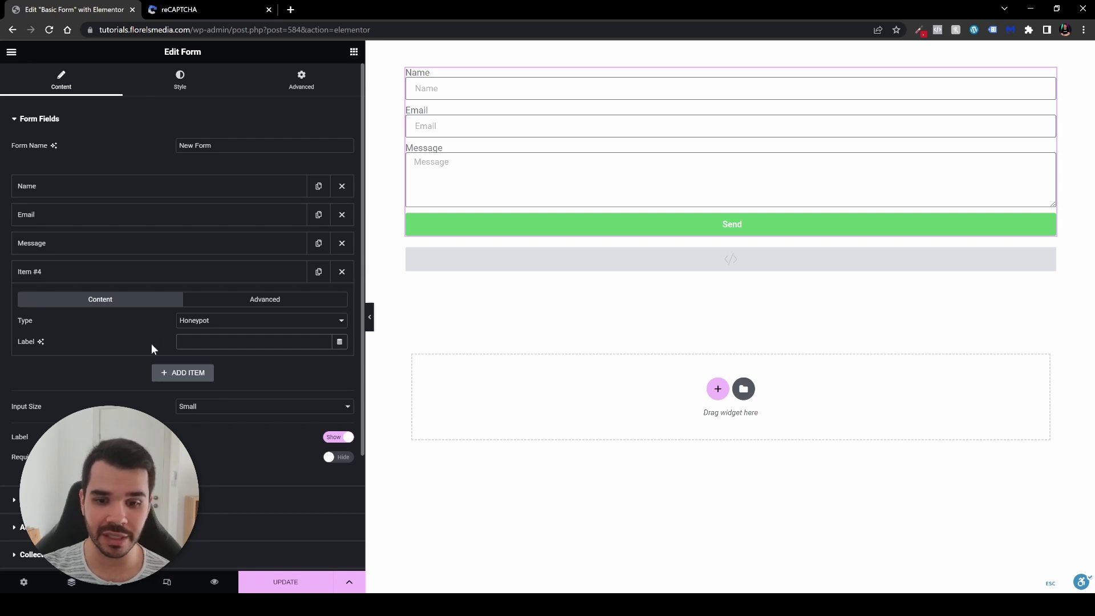
Label the honeypot field 'email', then add Item #5 as a reCAPTCHA V3 field
text(email)
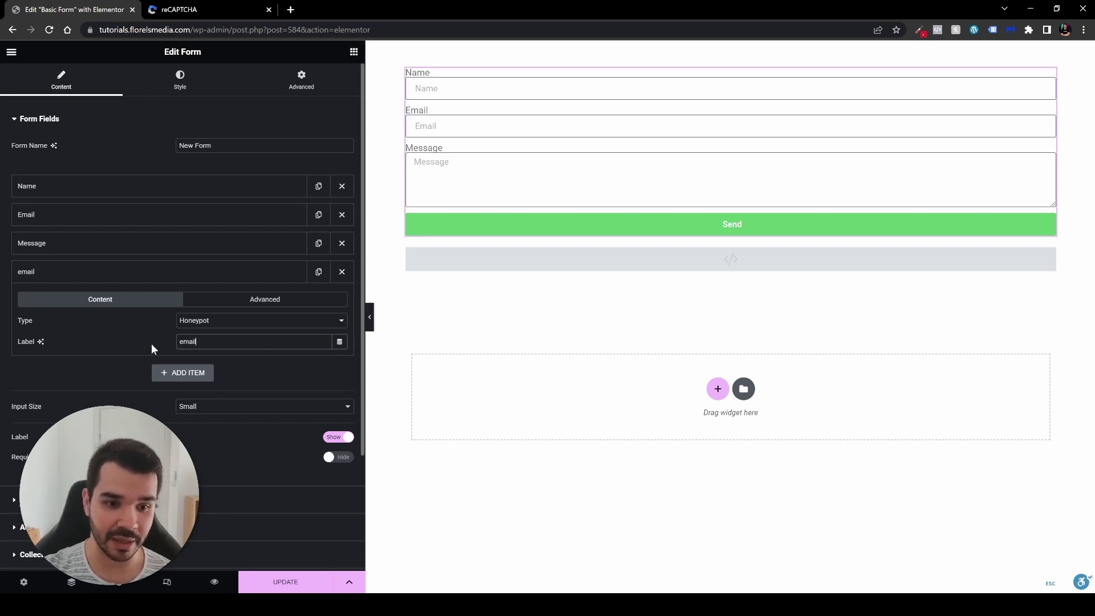
click(164, 281)
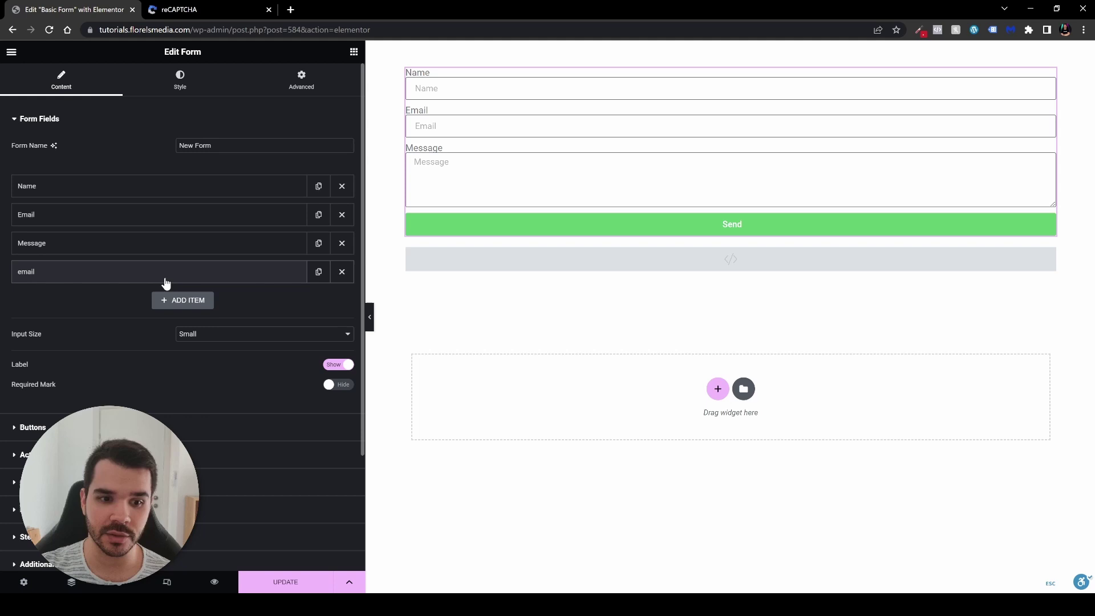
click(178, 303)
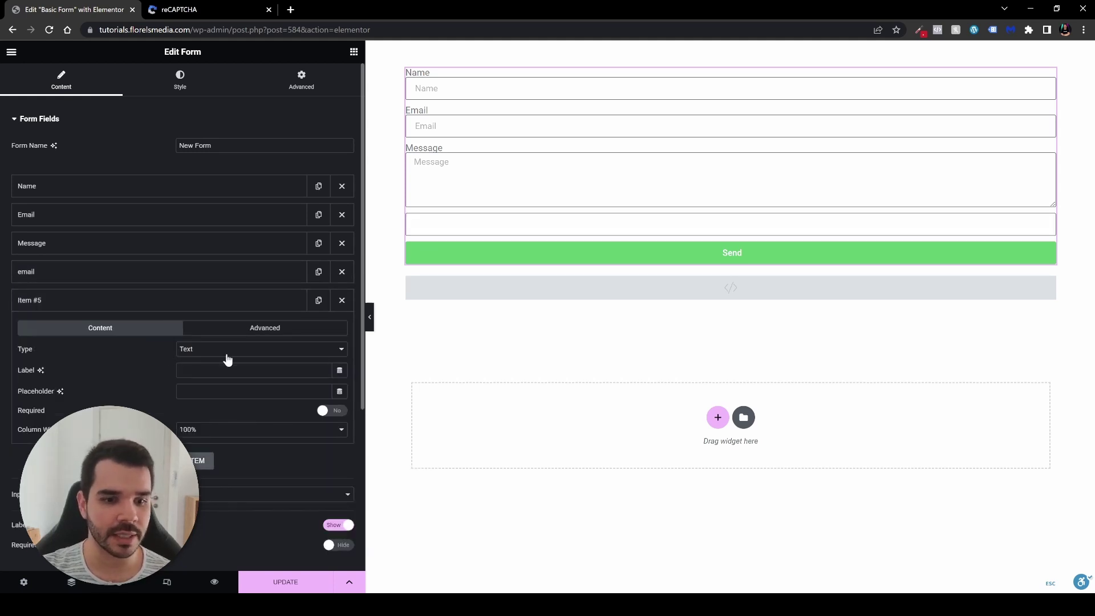
click(226, 355)
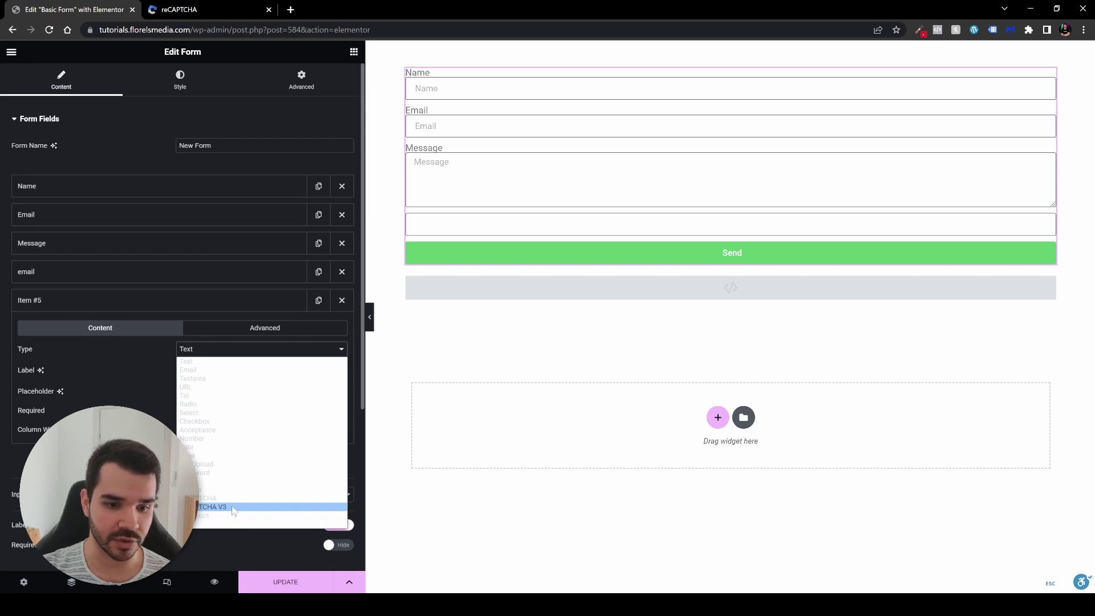
click(233, 507)
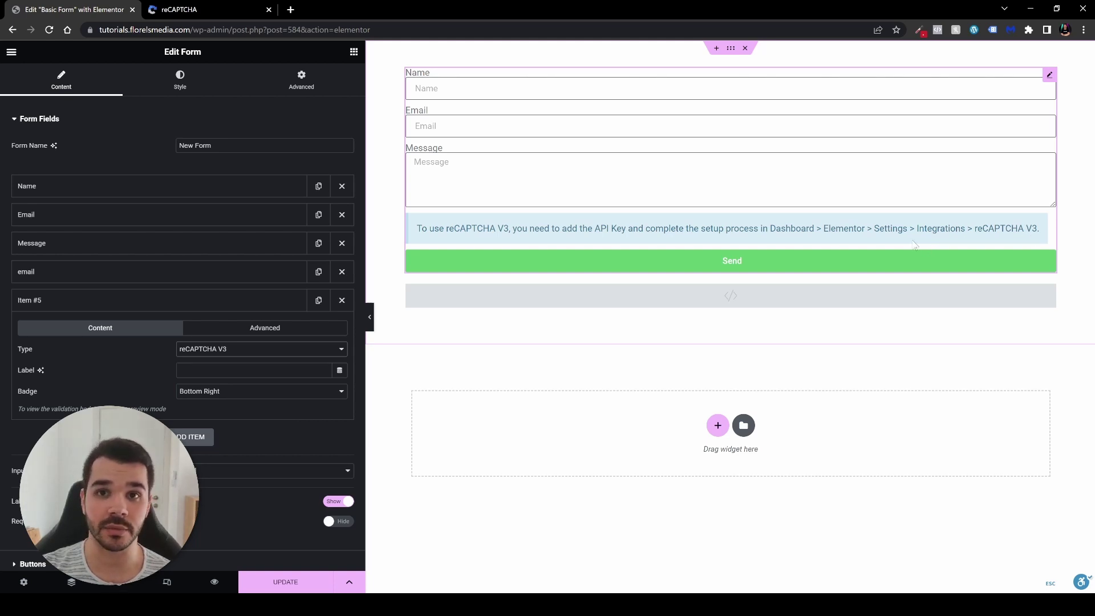
Open the WordPress dashboard from the editor's menu in a new tab
click(12, 51)
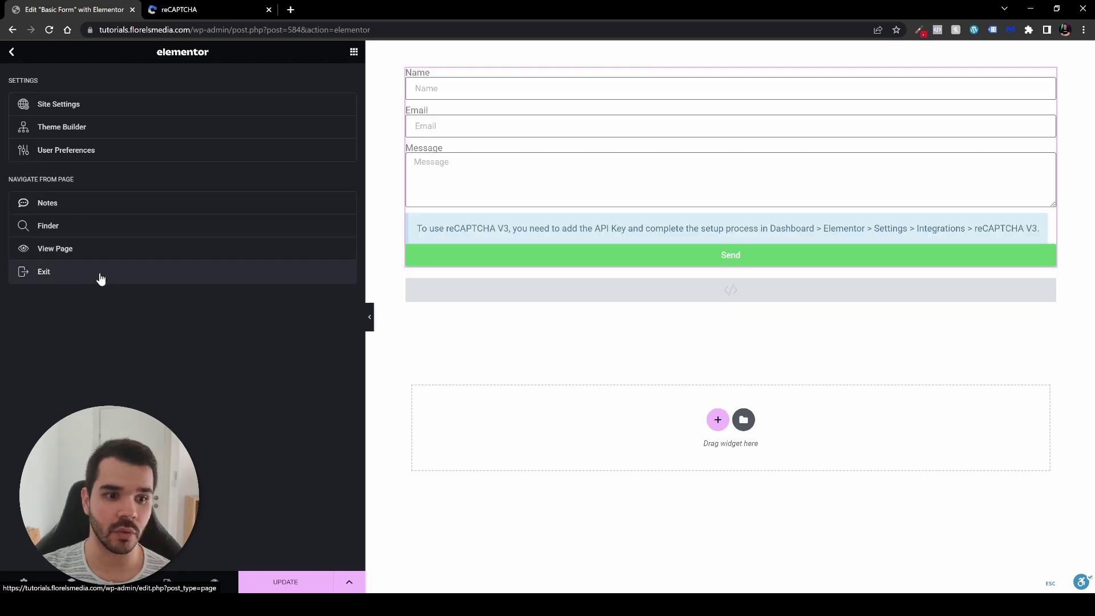
right_click(99, 279)
click(104, 281)
key(ctrl+Tab)
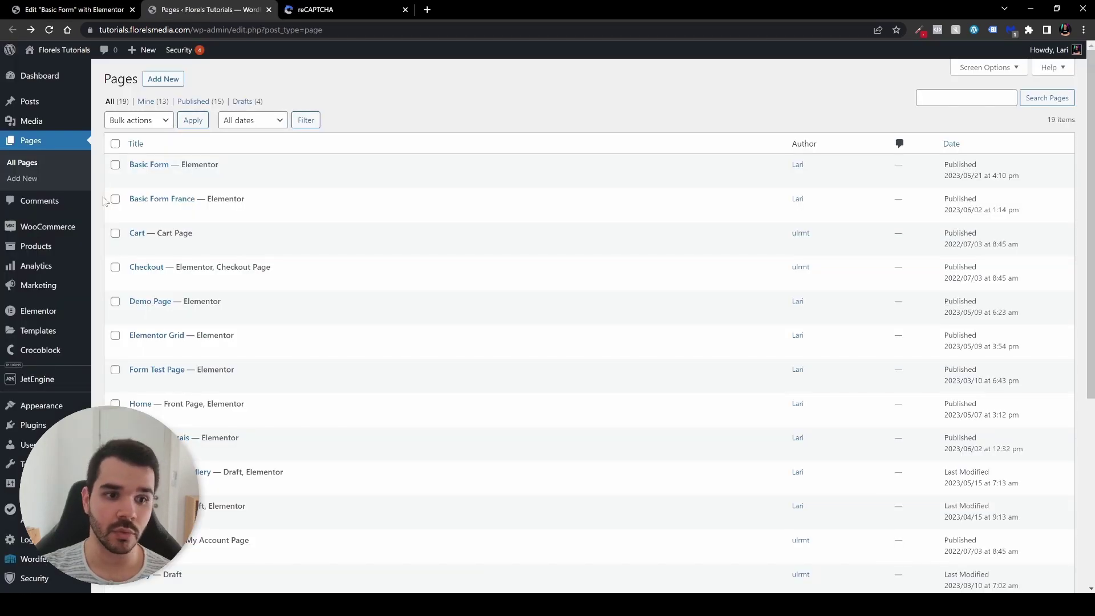
Show Elementor Settings > Integrations with the empty reCAPTCHA V3 Site Key and Secret Key fields
mouse_move(39, 316)
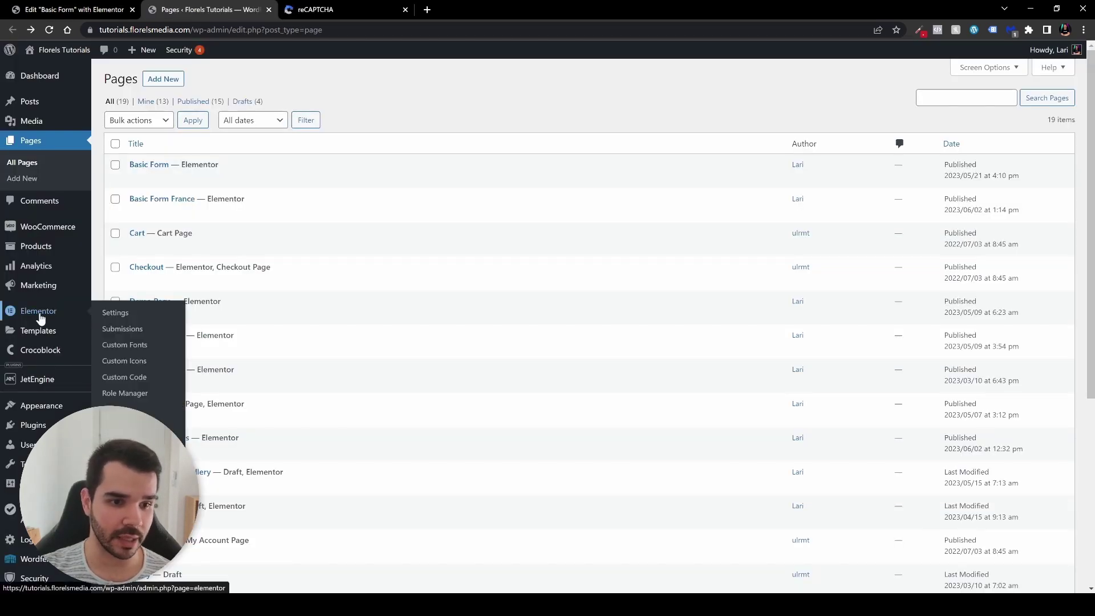
click(105, 315)
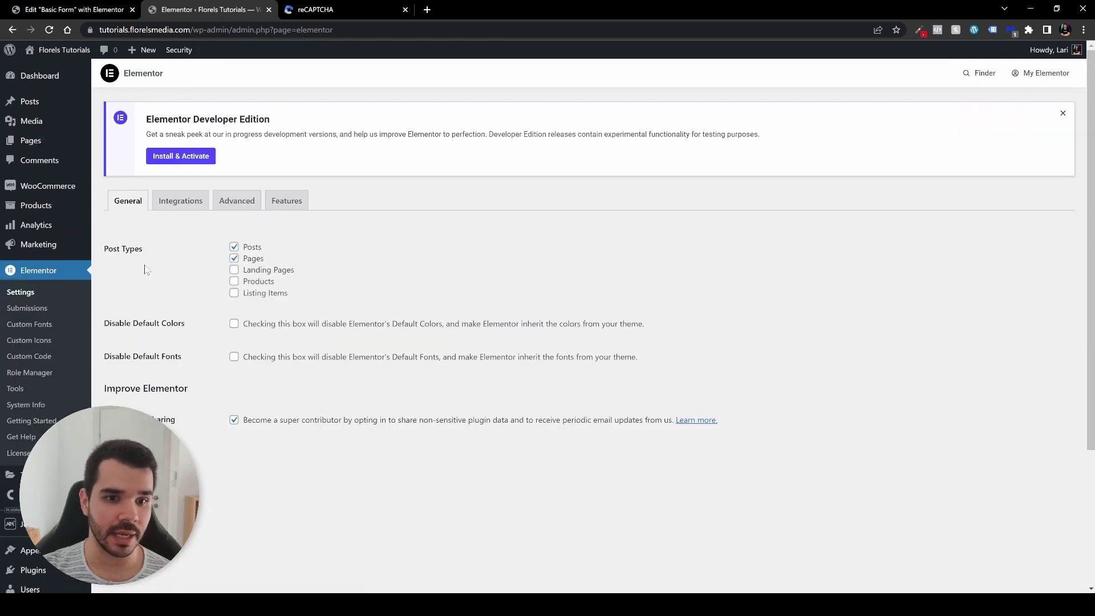
click(177, 207)
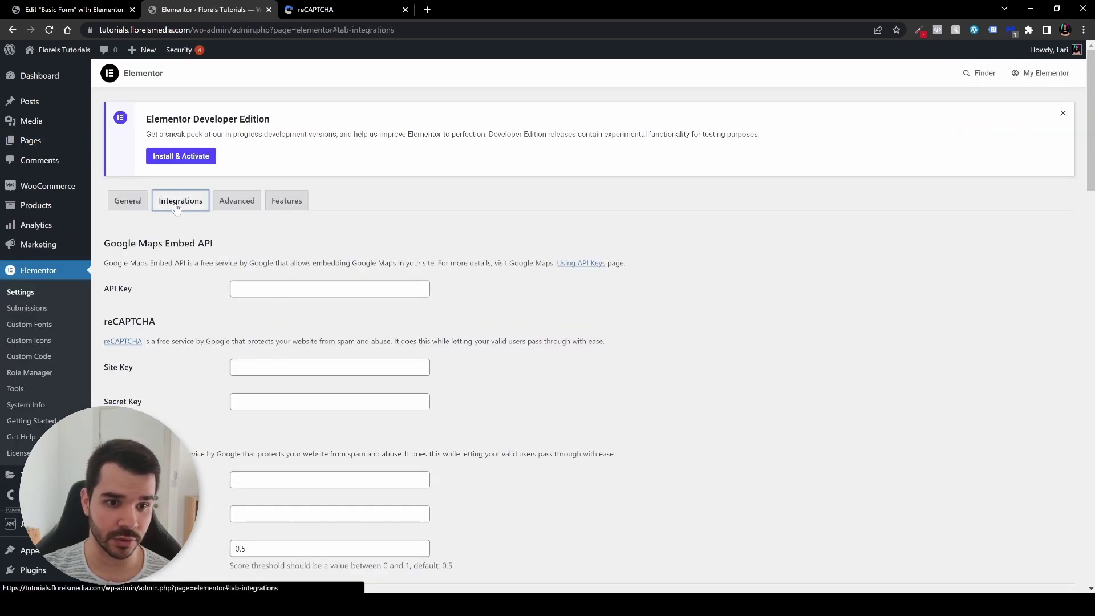
scroll(176, 209, down, 3)
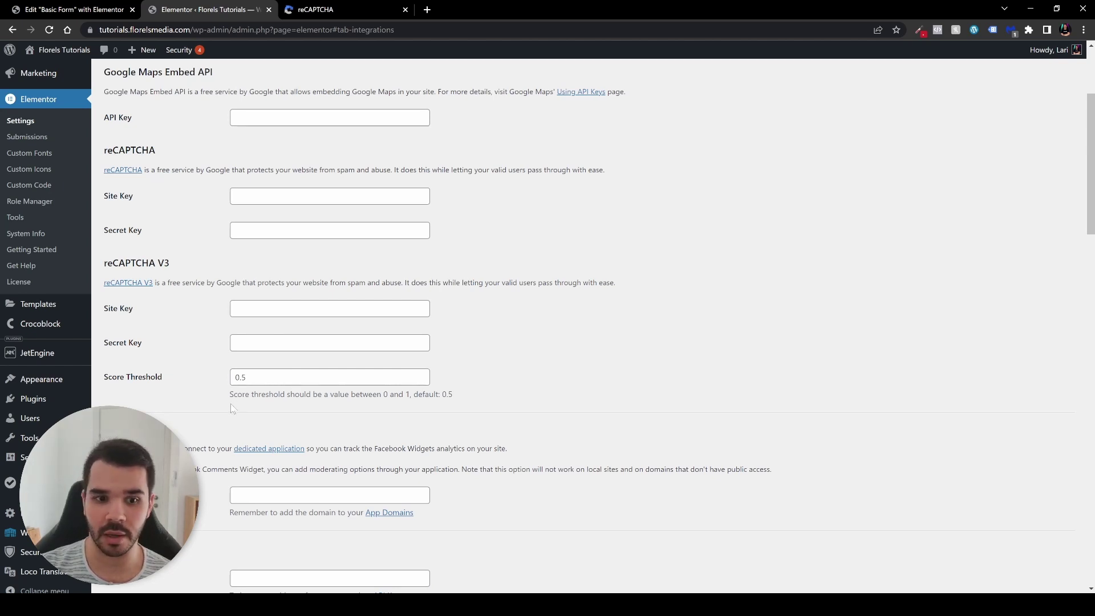
Start a new reCAPTCHA site registration labelled 'Tutorials Florels'
click(309, 13)
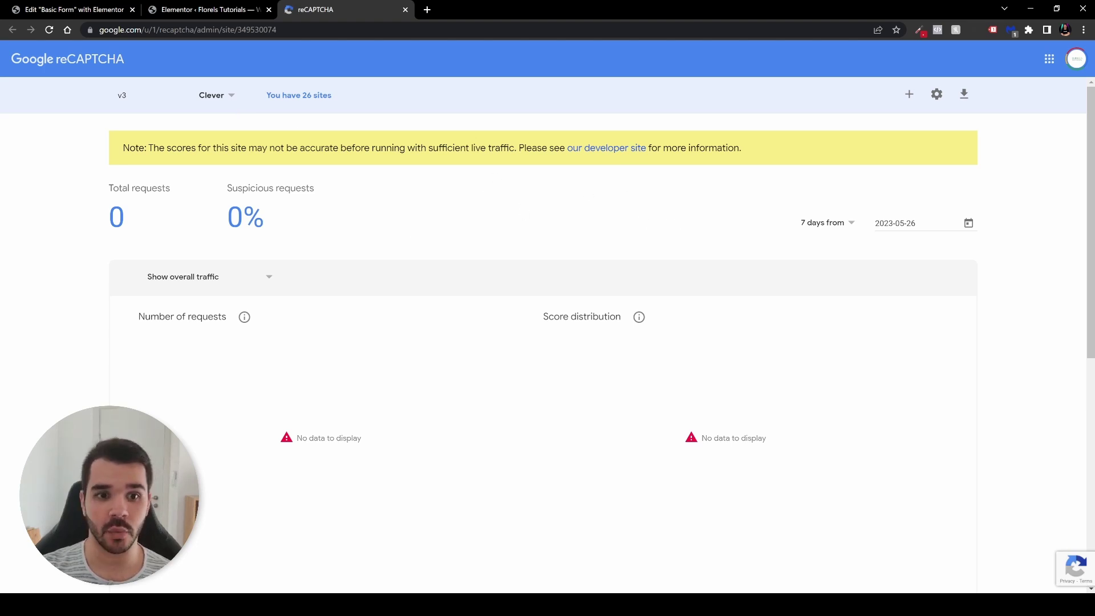
click(910, 96)
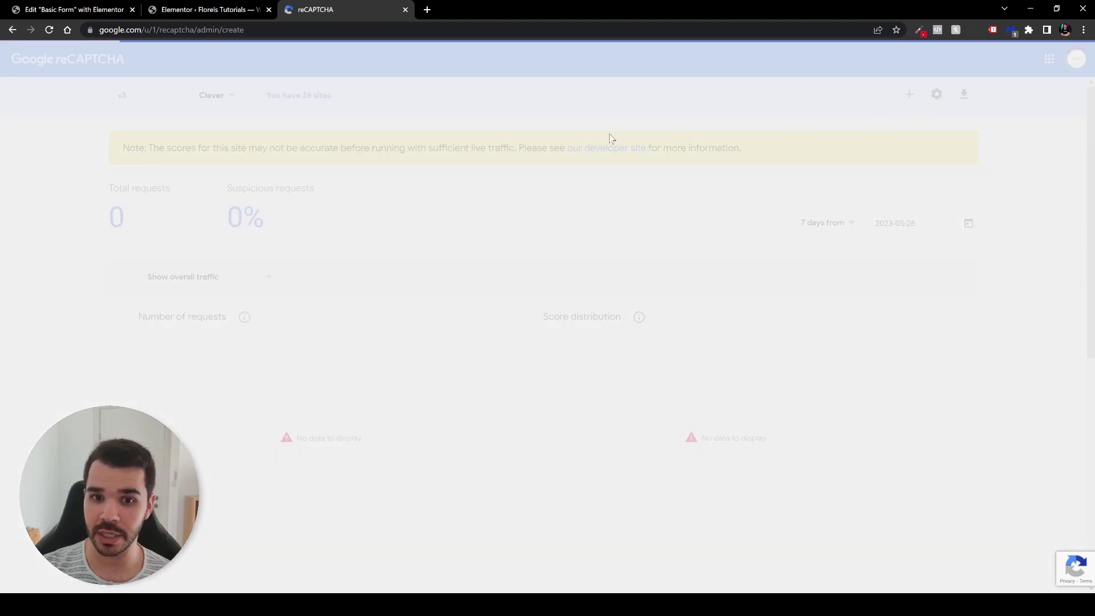
scroll(388, 269, down, 1)
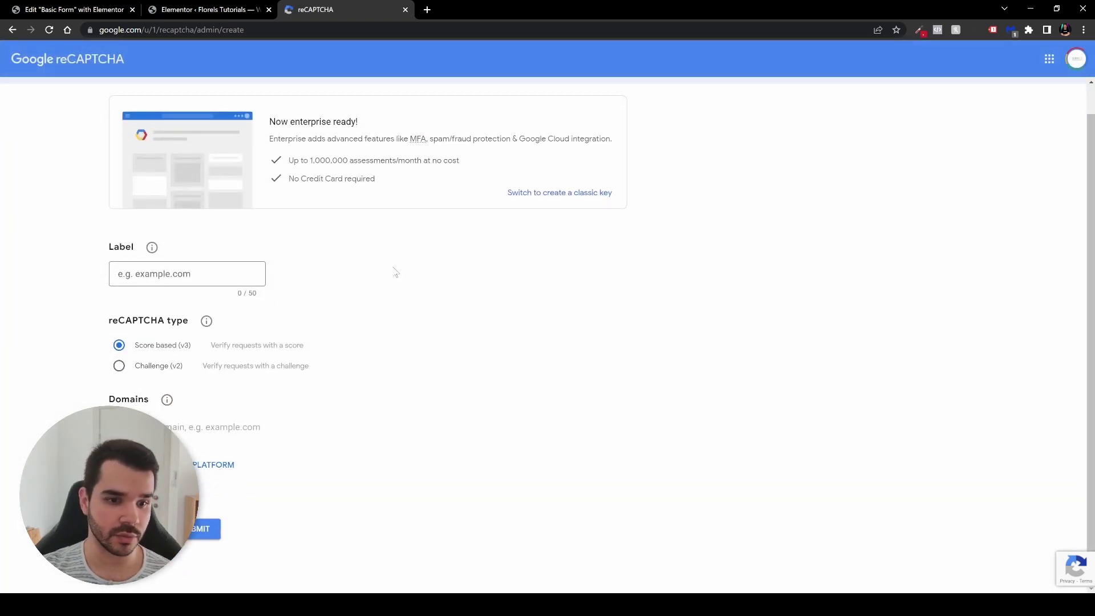
click(188, 274)
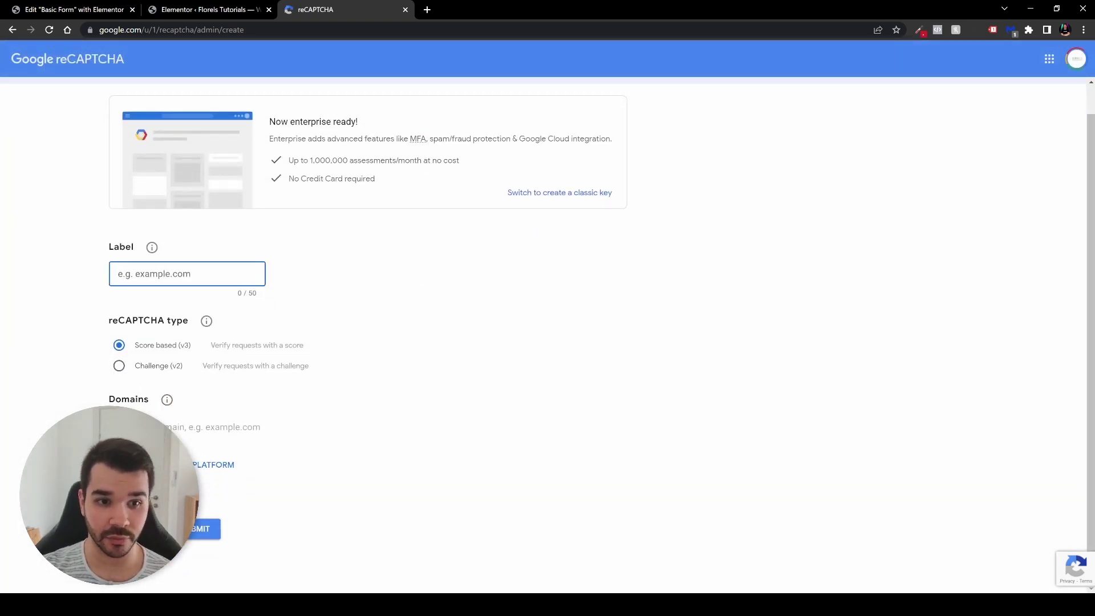
text(T)
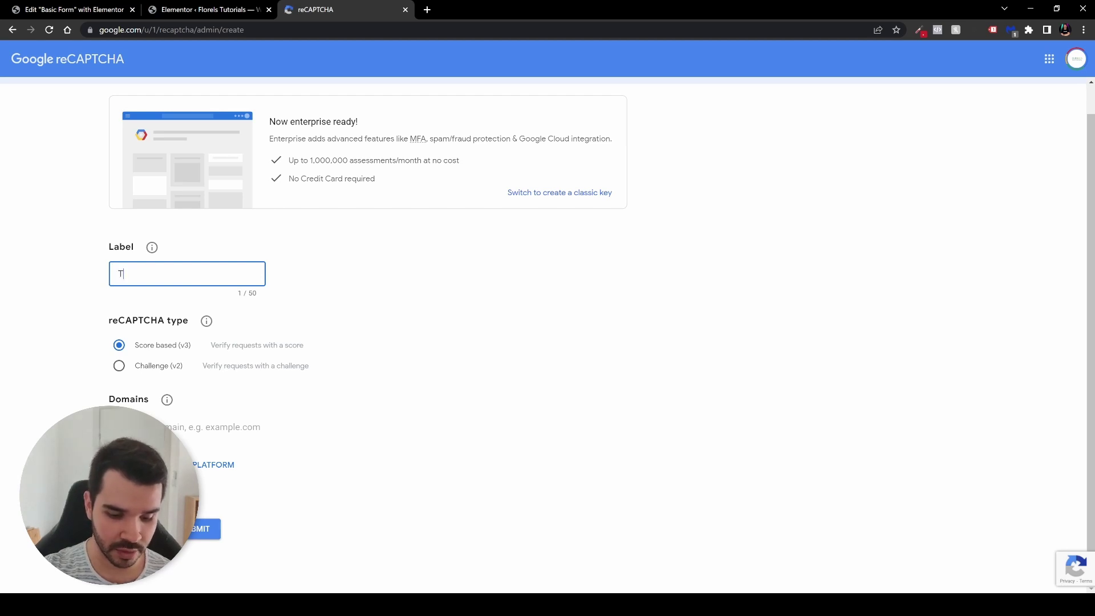
text(utorials Florels)
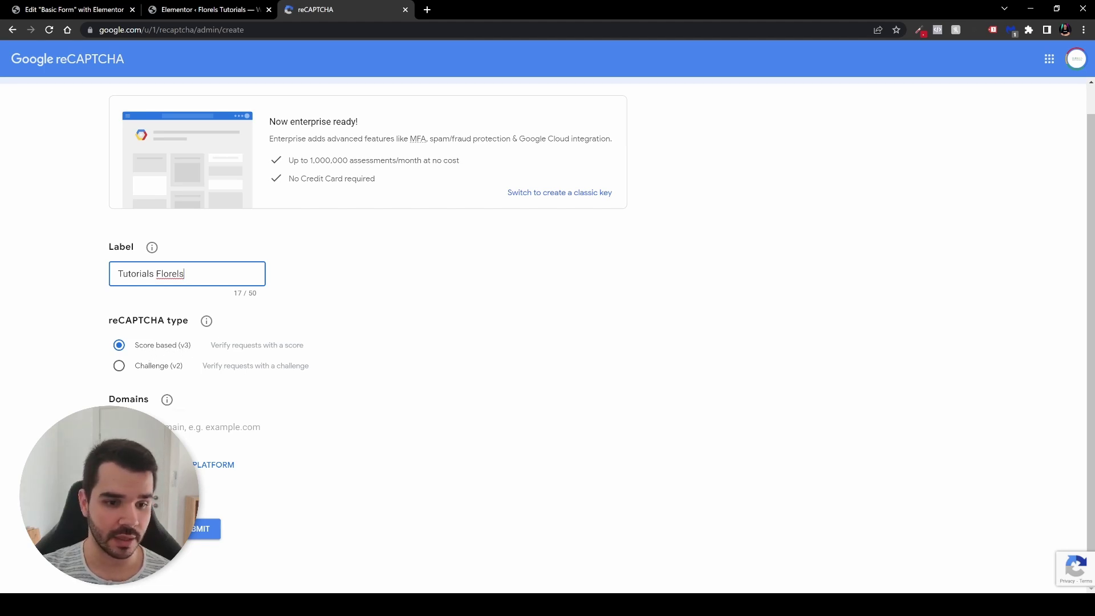
click(200, 9)
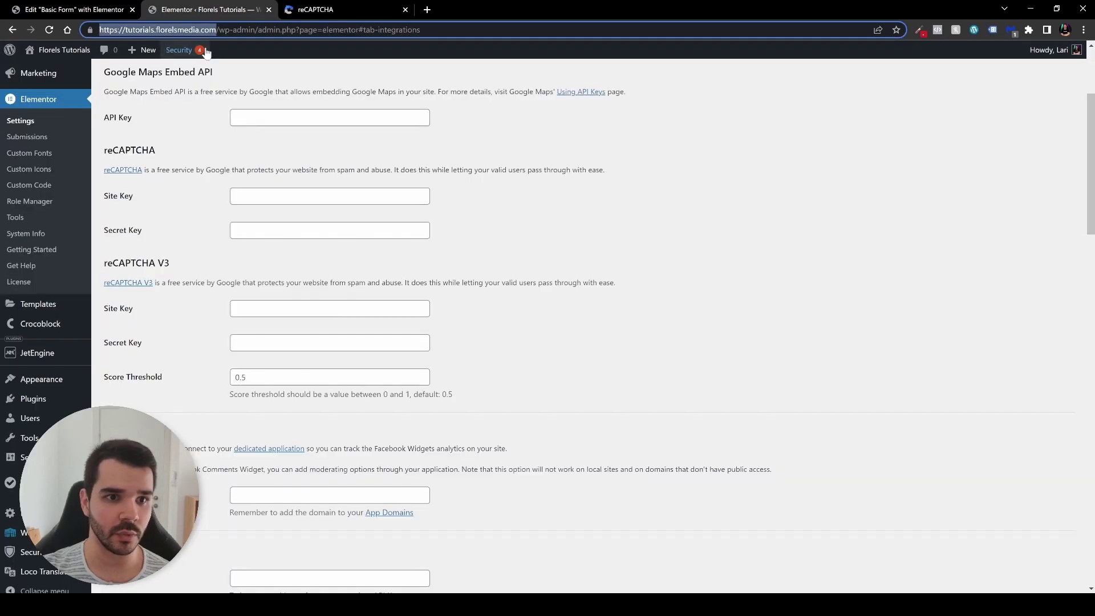
click(311, 9)
click(274, 427)
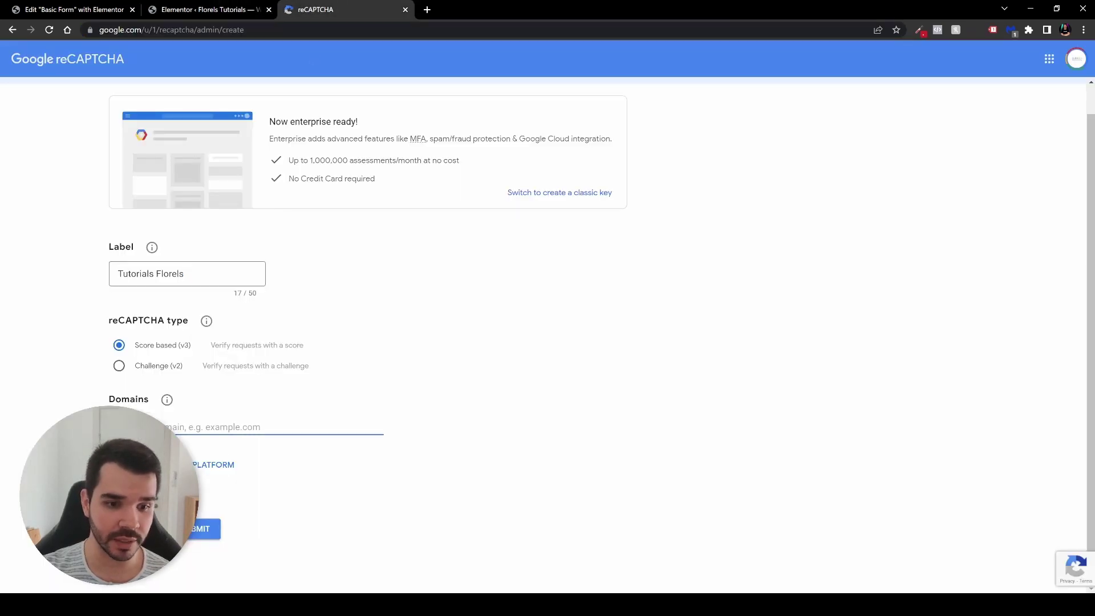
key(ctrl+v)
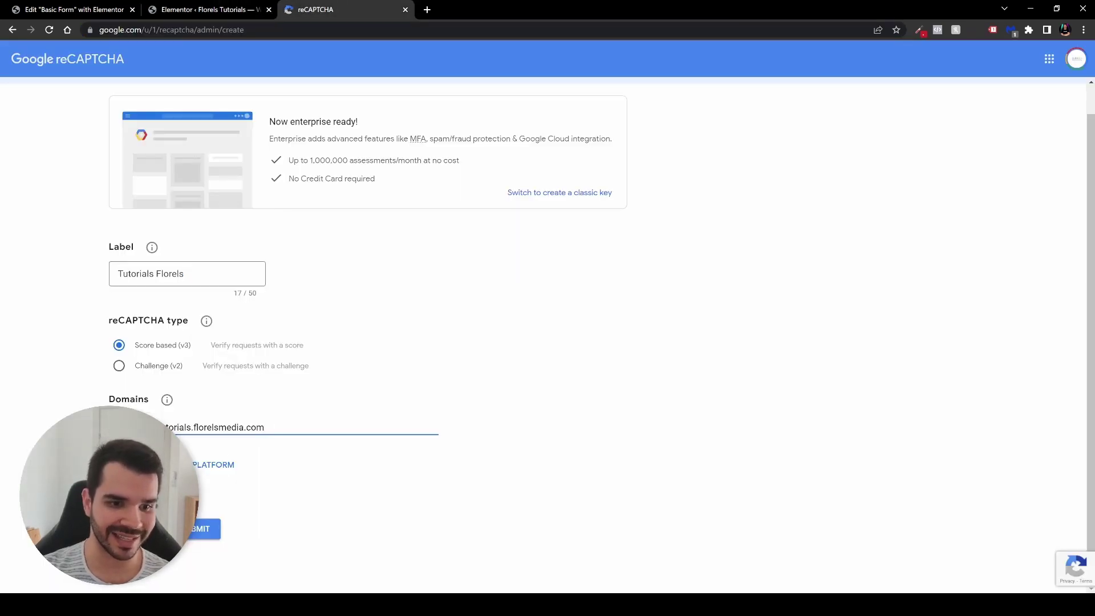
key(Home)
key(Delete)
key(Delete)
key(Delete)
key(Delete)
key(Delete)
key(Delete)
key(Delete)
key(Delete)
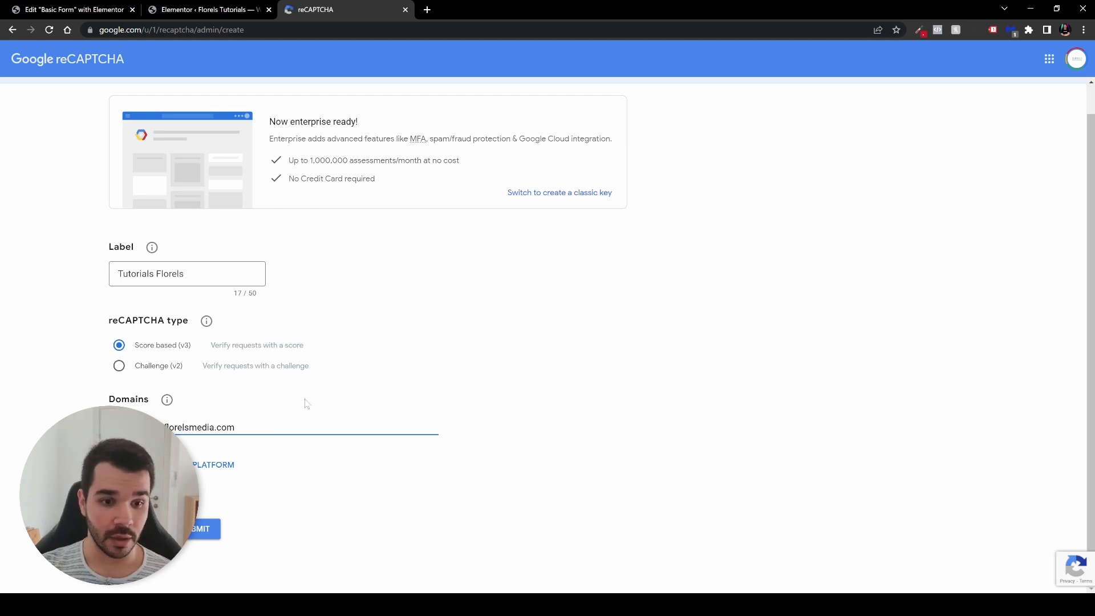
Submit the registration and paste the new site key into Elementor's reCAPTCHA V3 Site Key field
click(207, 530)
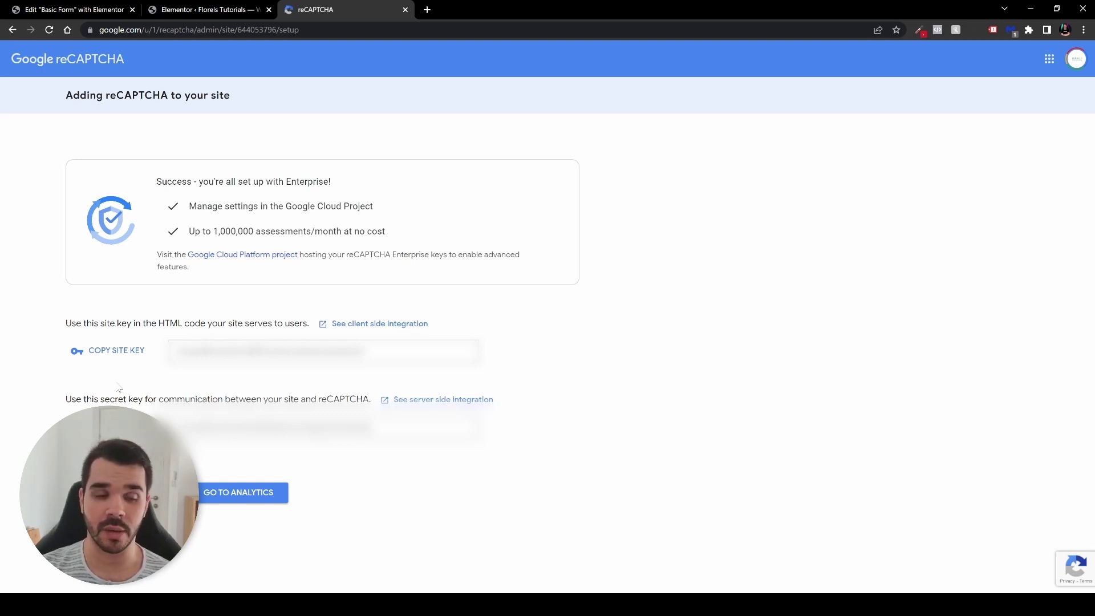
click(108, 355)
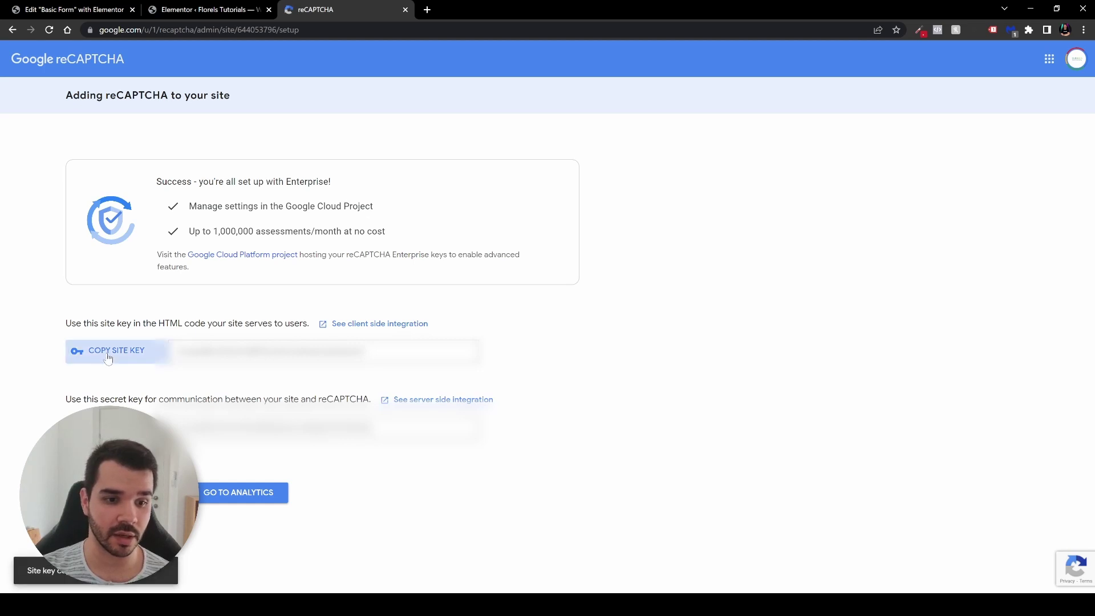
click(179, 9)
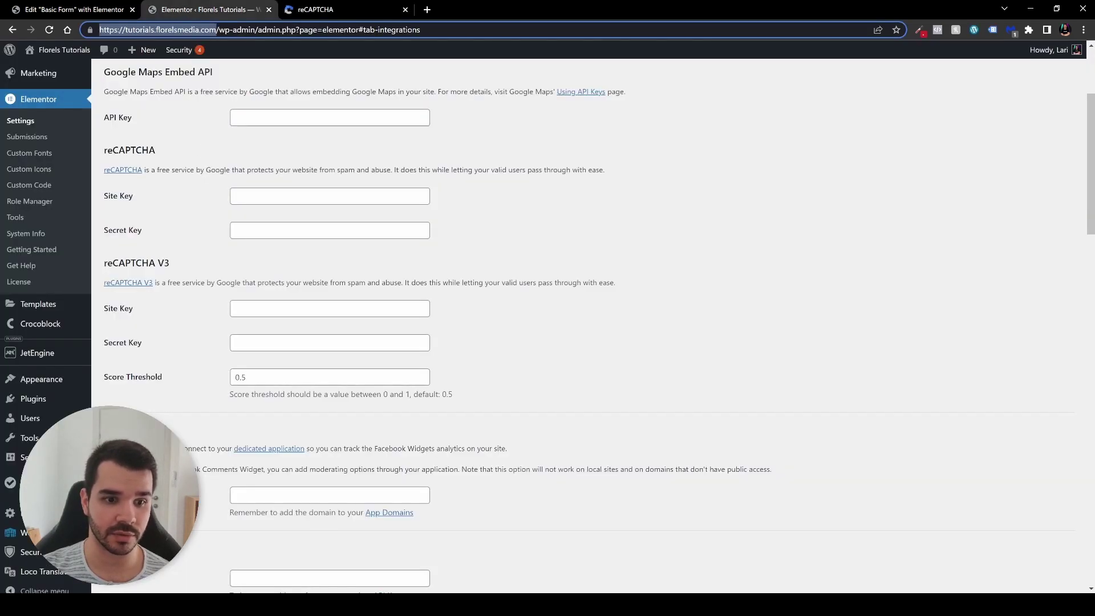
click(329, 308)
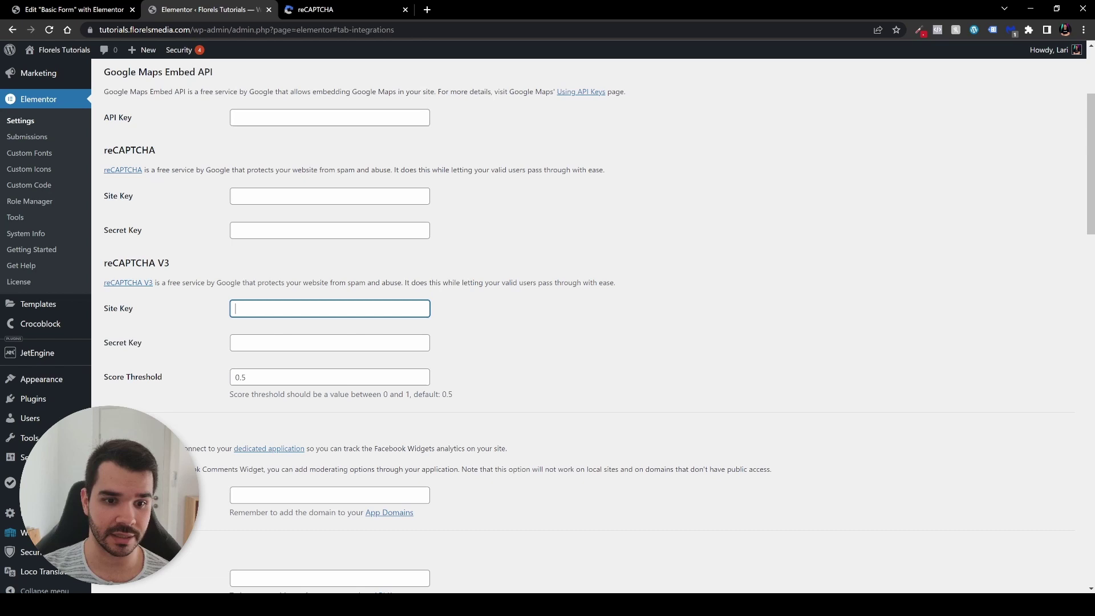
key(ctrl+v)
Paste the secret key into the reCAPTCHA V3 Secret Key field and save the changes
click(309, 11)
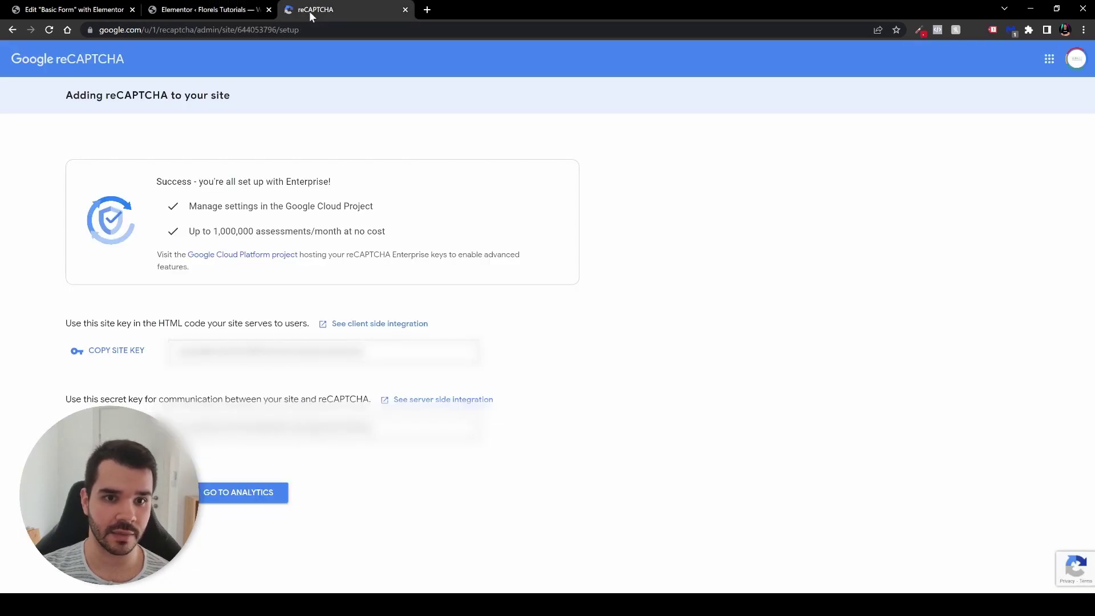
click(109, 426)
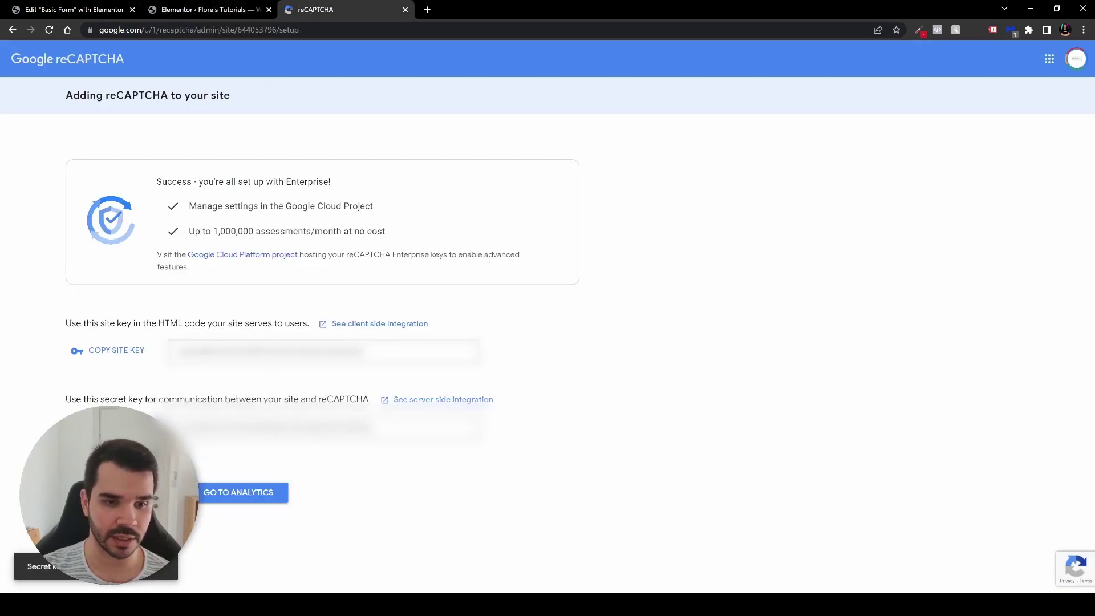
click(190, 10)
click(329, 343)
key(ctrl+v)
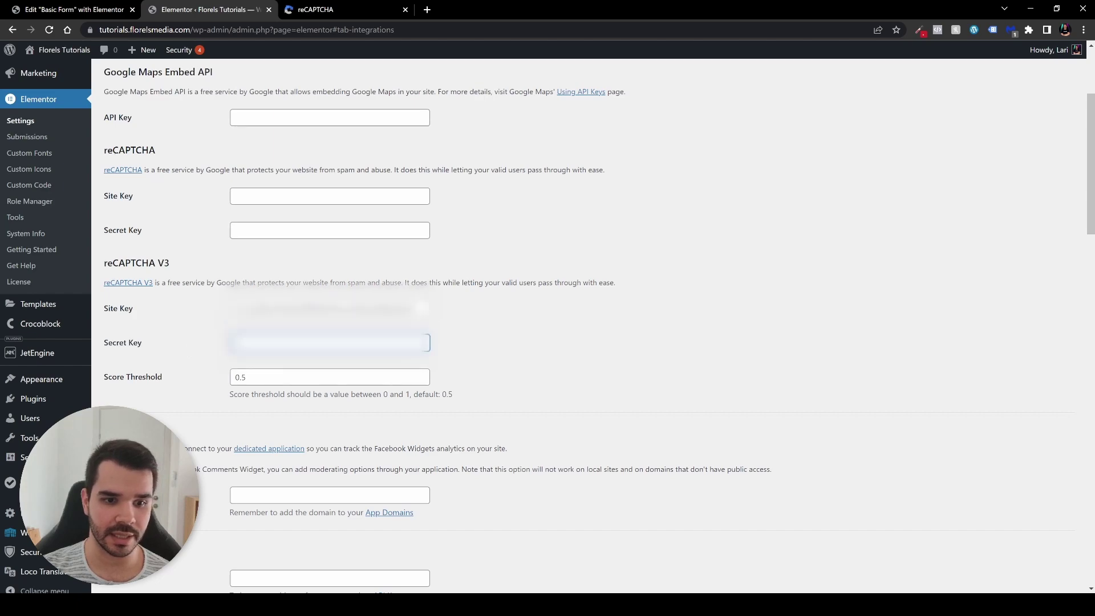
scroll(186, 341, down, 5)
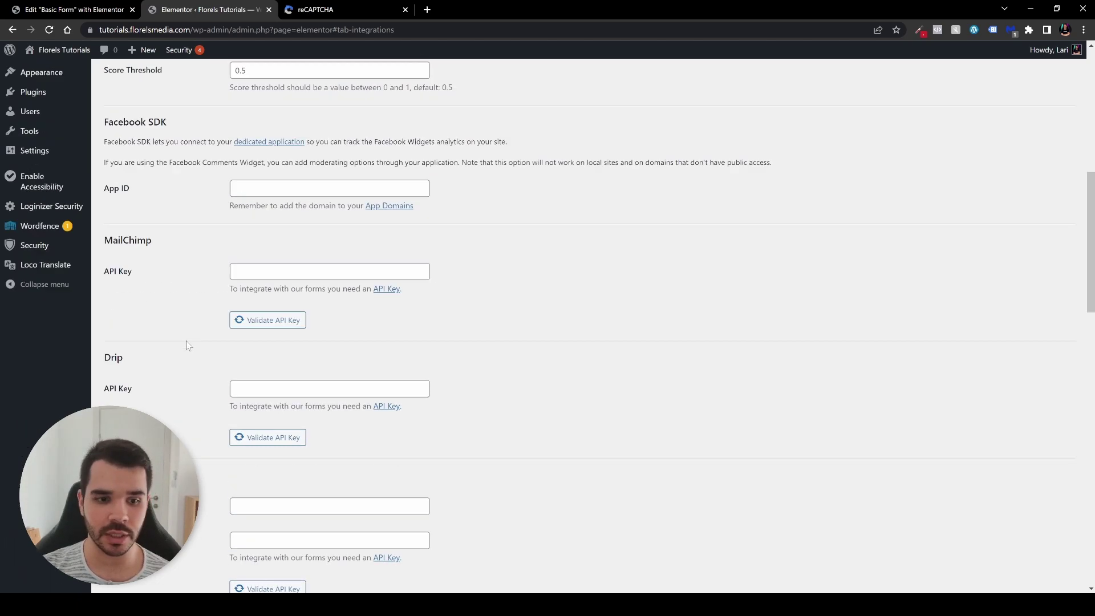
scroll(185, 341, down, 15)
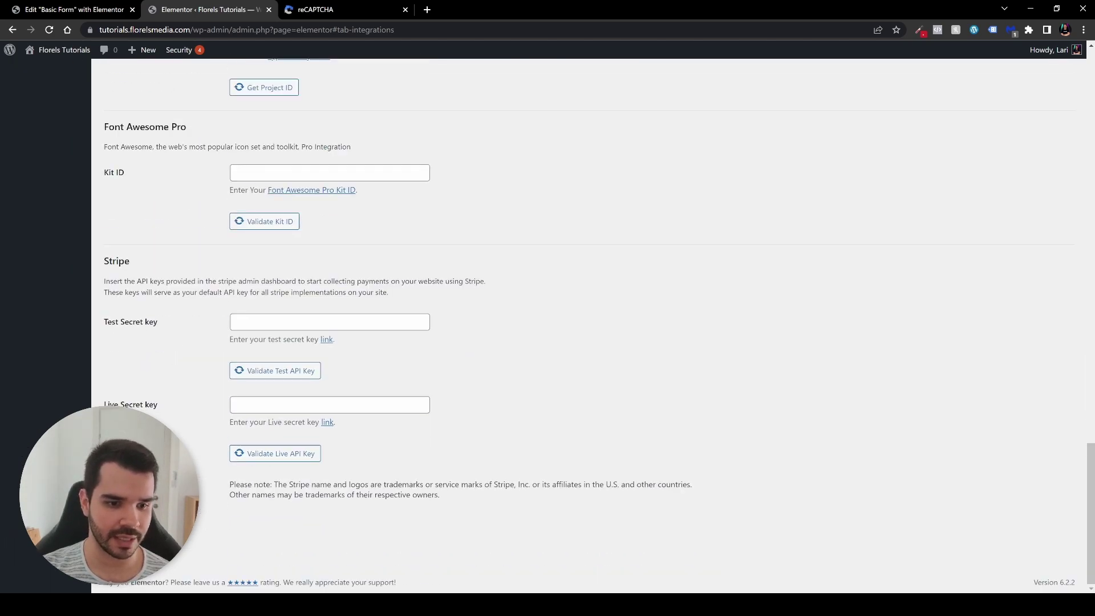
click(134, 533)
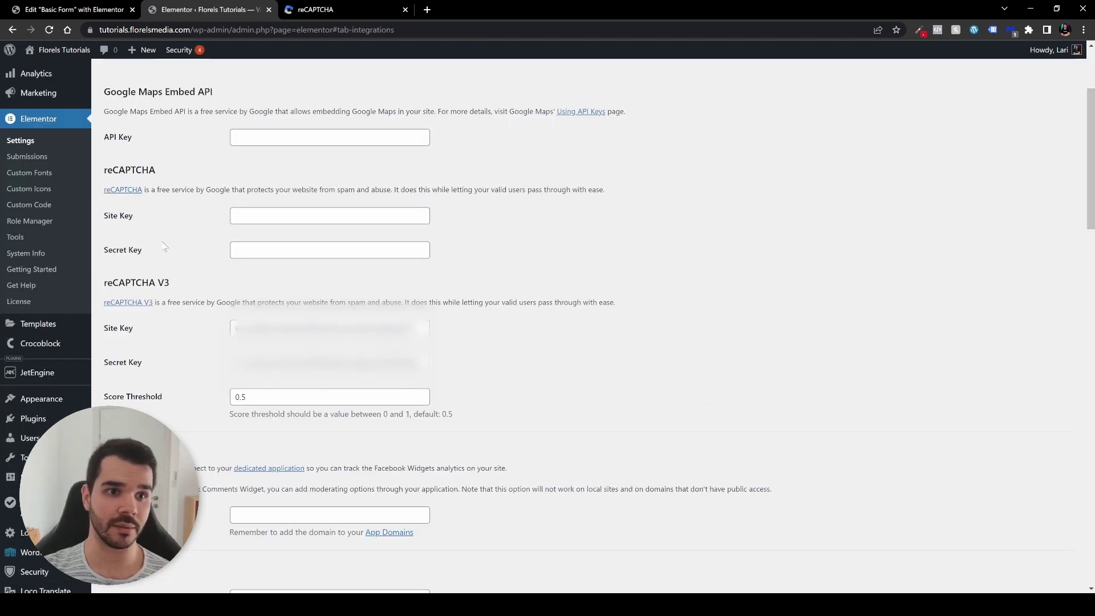
click(62, 9)
Save and reload the editor, then expand the form's reCAPTCHA V3 field settings
click(283, 581)
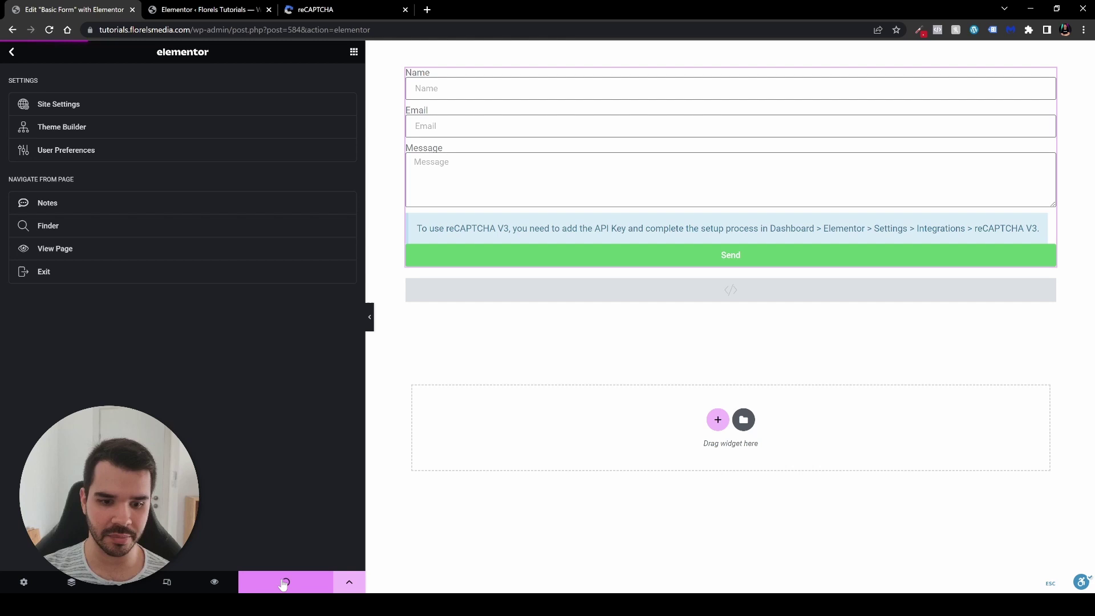
click(49, 29)
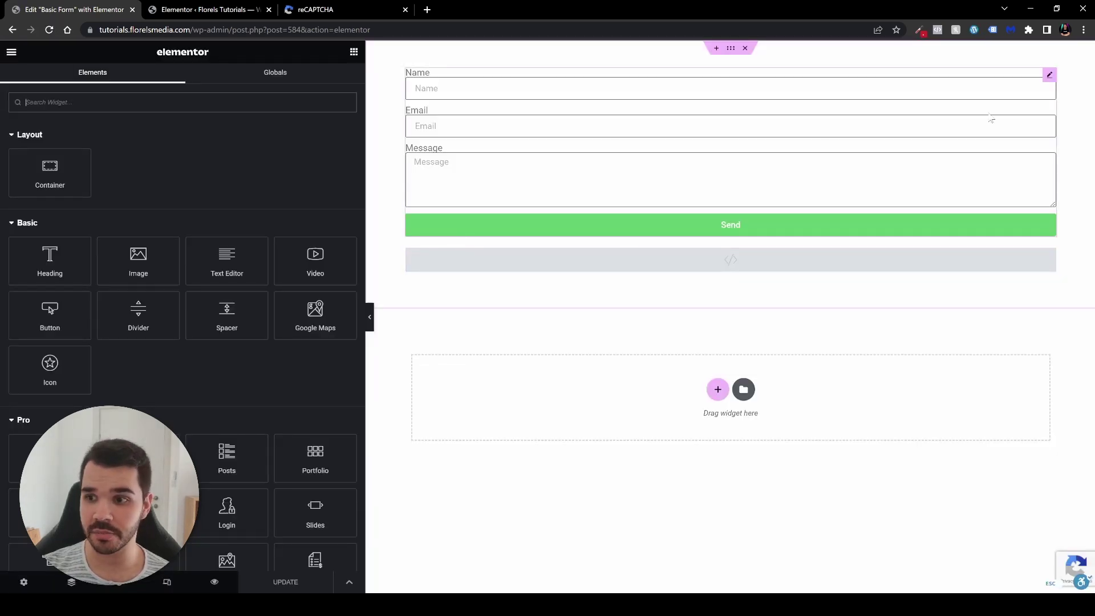
click(1049, 77)
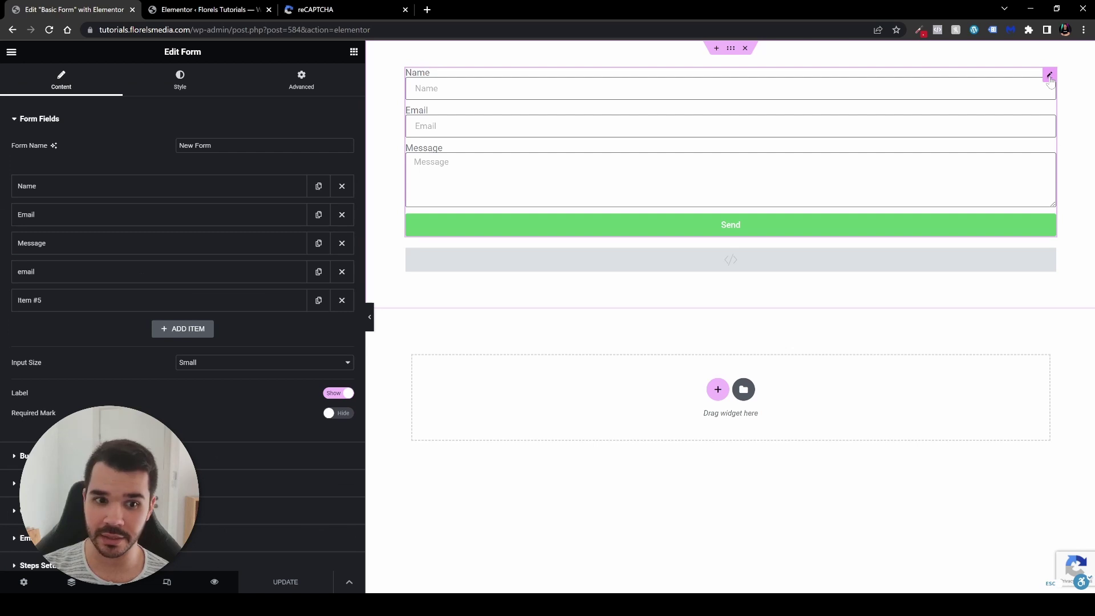
click(161, 308)
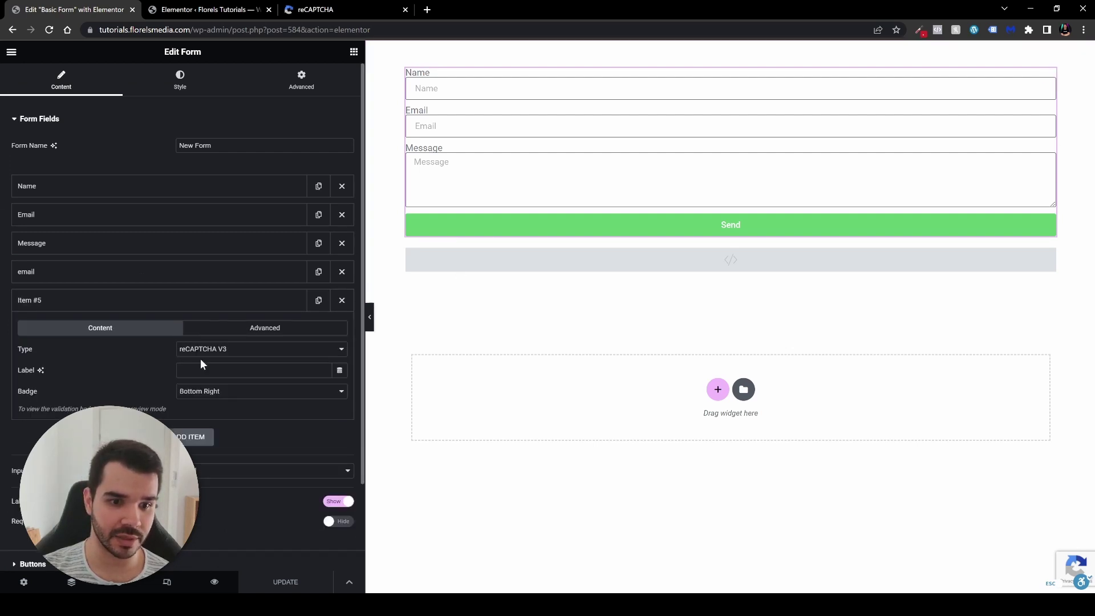
Set the reCAPTCHA V3 badge position to Bottom Left, update the page and preview it
click(234, 369)
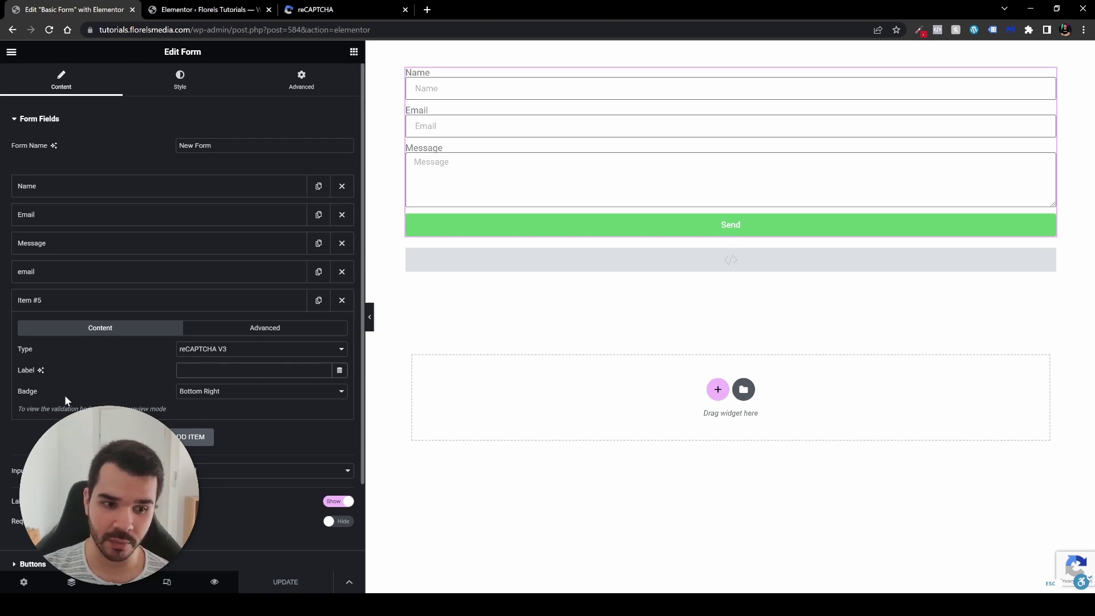
click(199, 391)
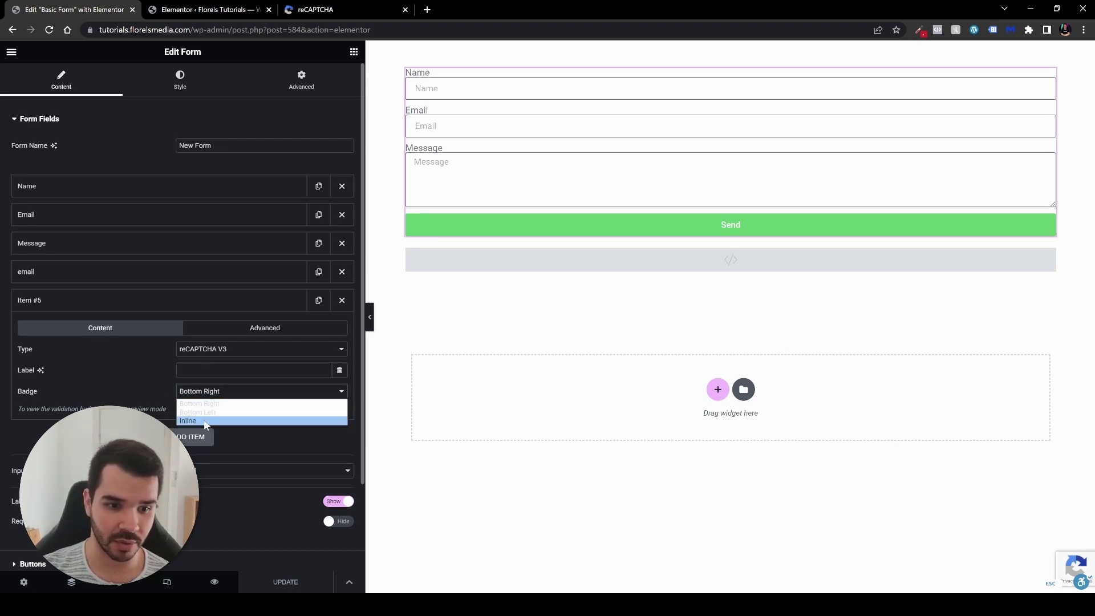
click(213, 412)
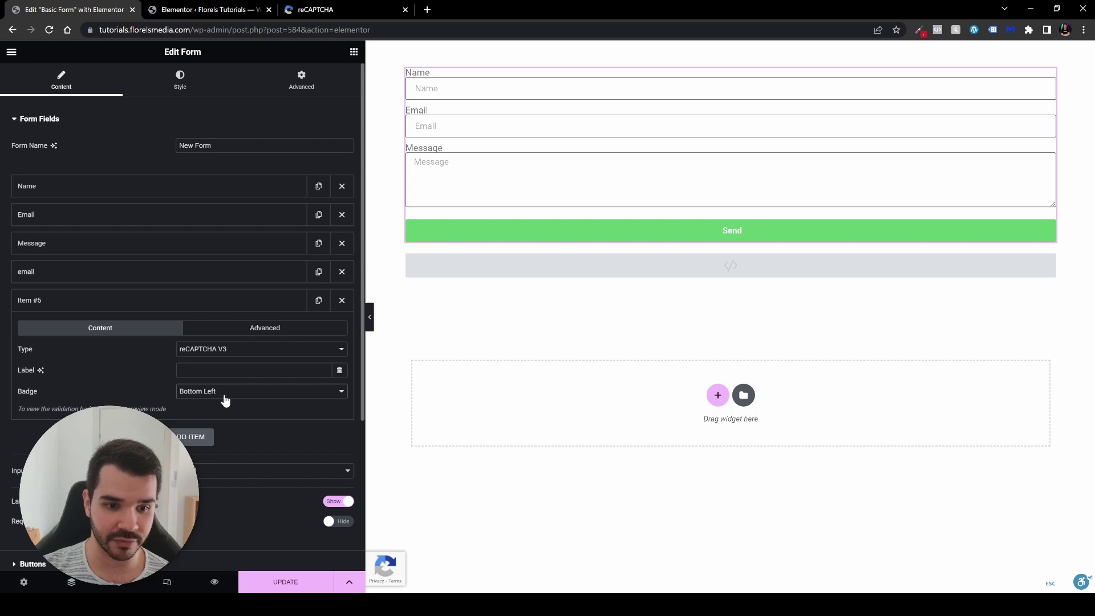
click(225, 394)
click(218, 417)
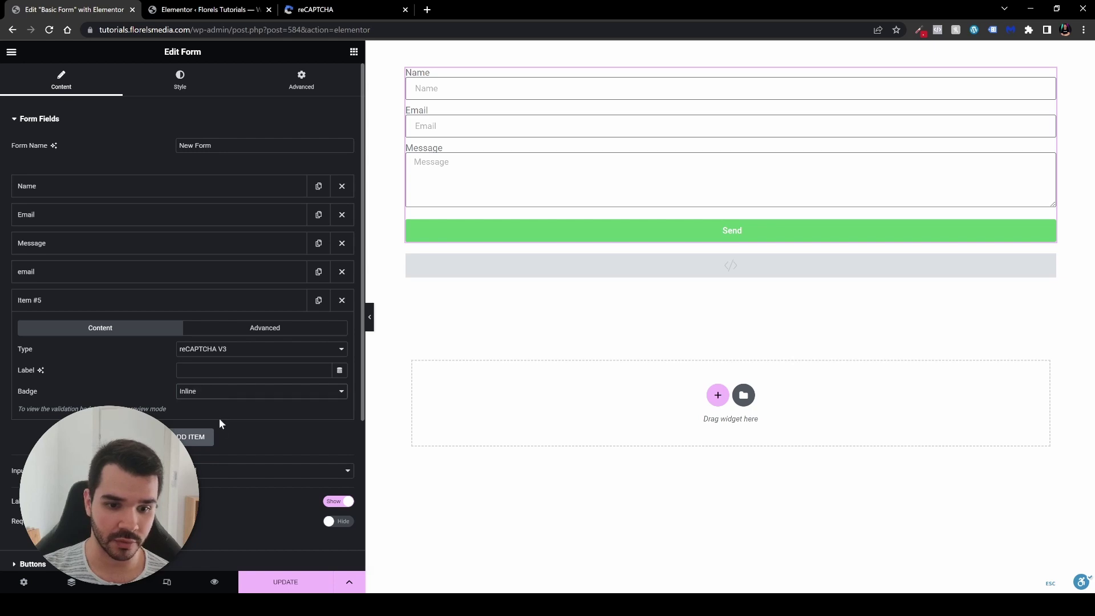
click(254, 393)
click(265, 405)
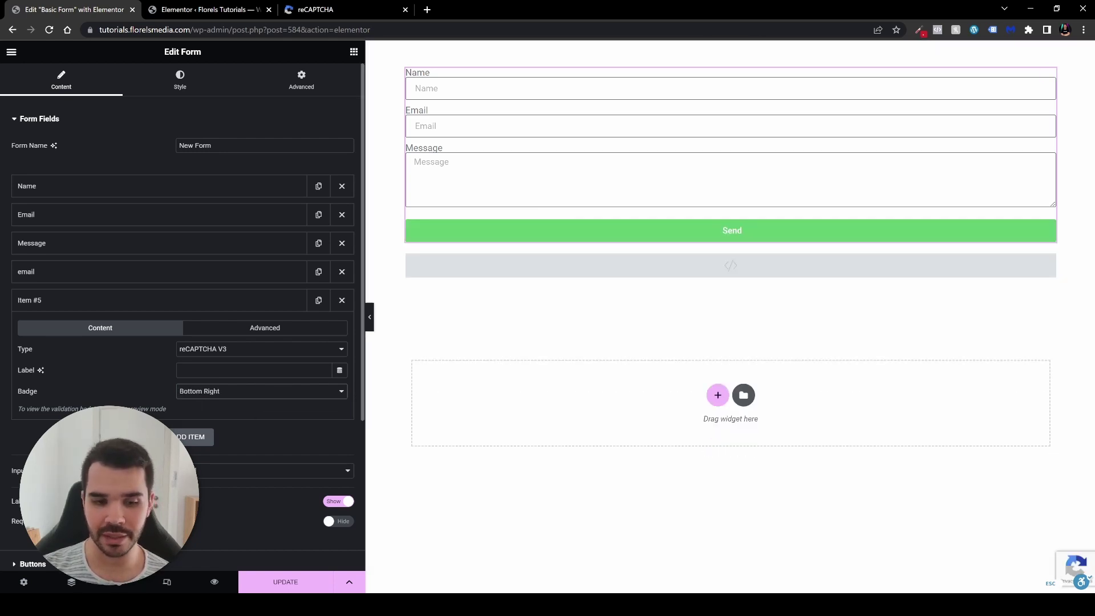
click(272, 397)
click(278, 412)
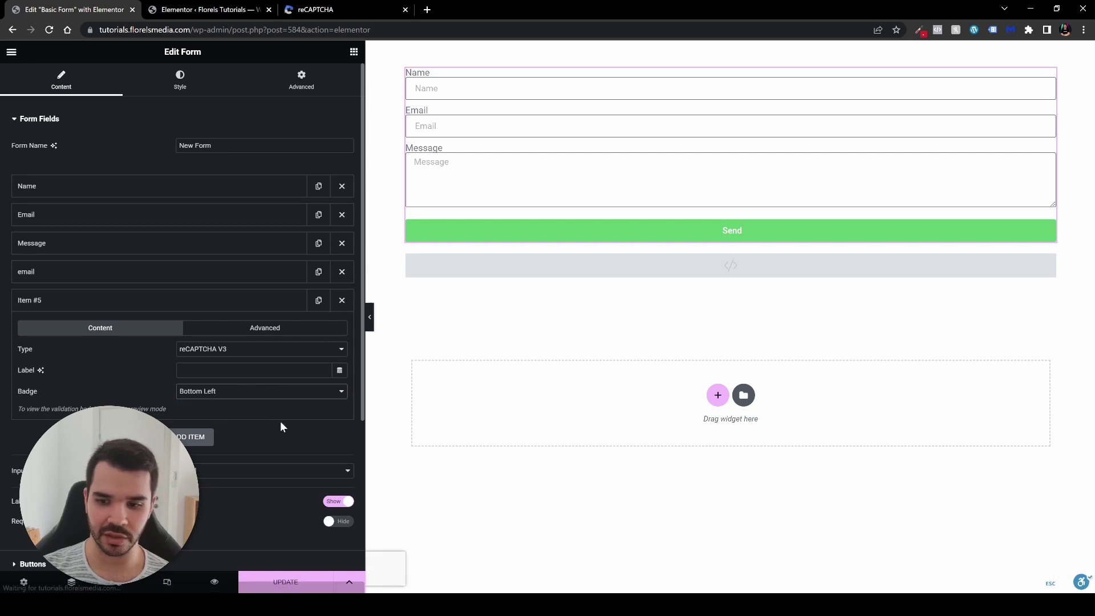
click(287, 583)
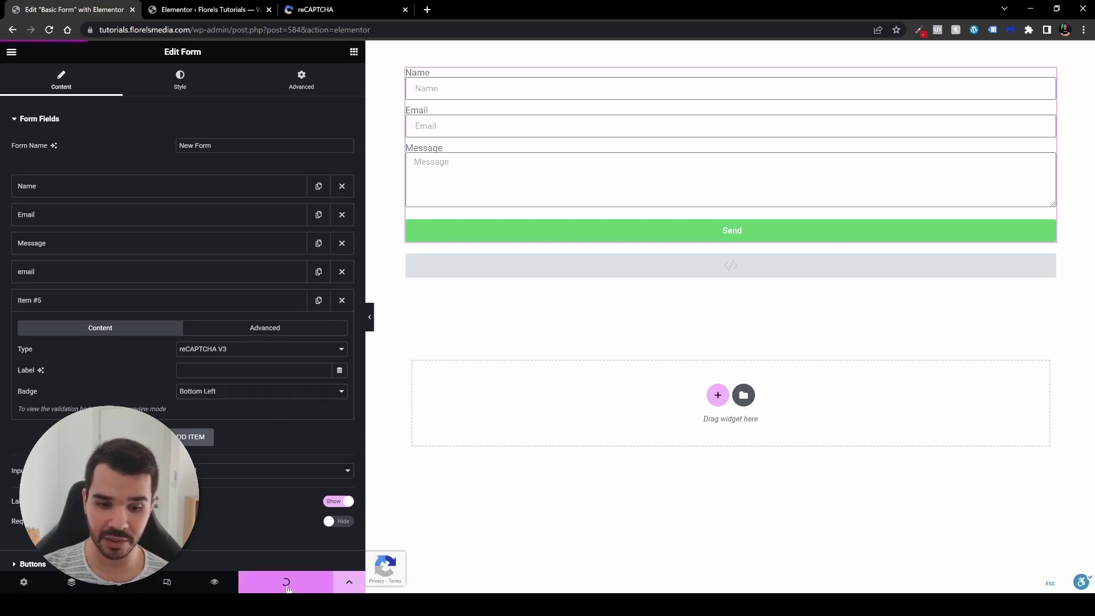
click(214, 583)
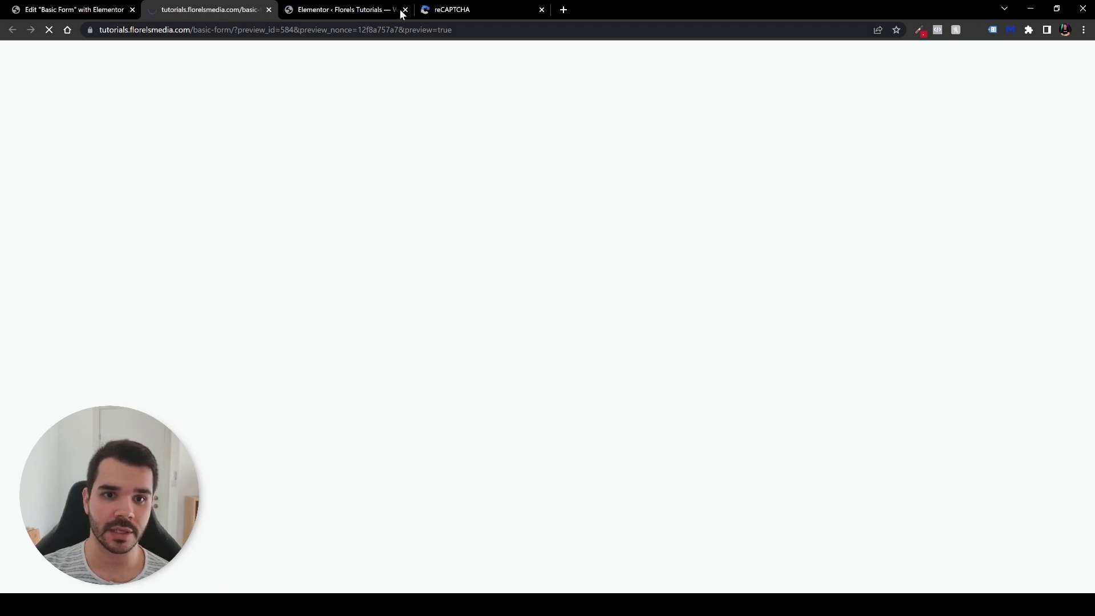
Open Appearance > Customize > Additional CSS, then return to the Basic Form preview tab
click(349, 13)
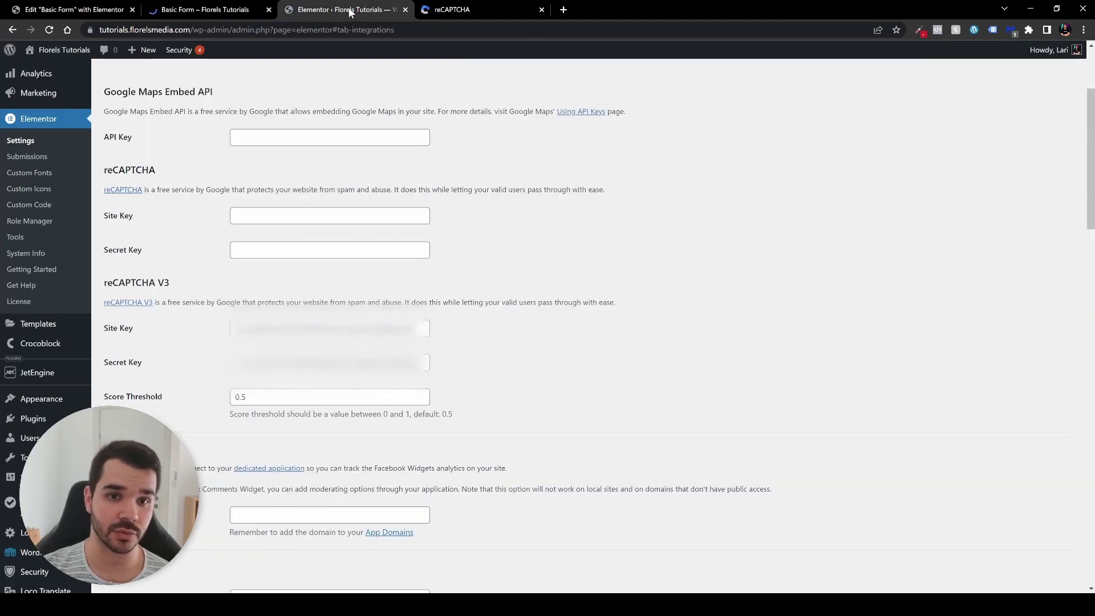
scroll(66, 229, up, 3)
scroll(11, 492, down, 1)
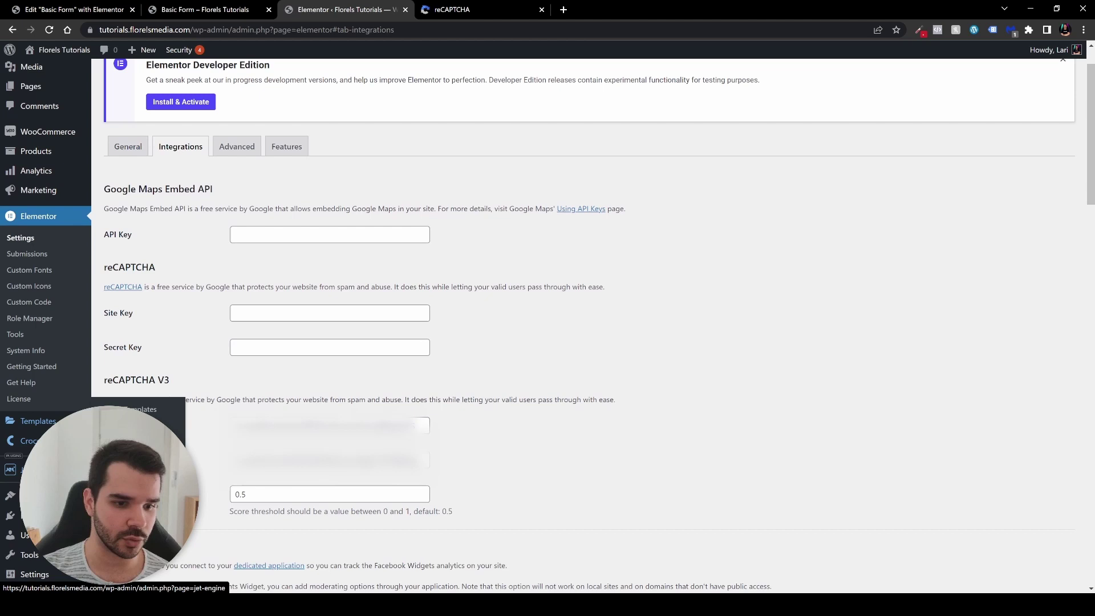
click(114, 510)
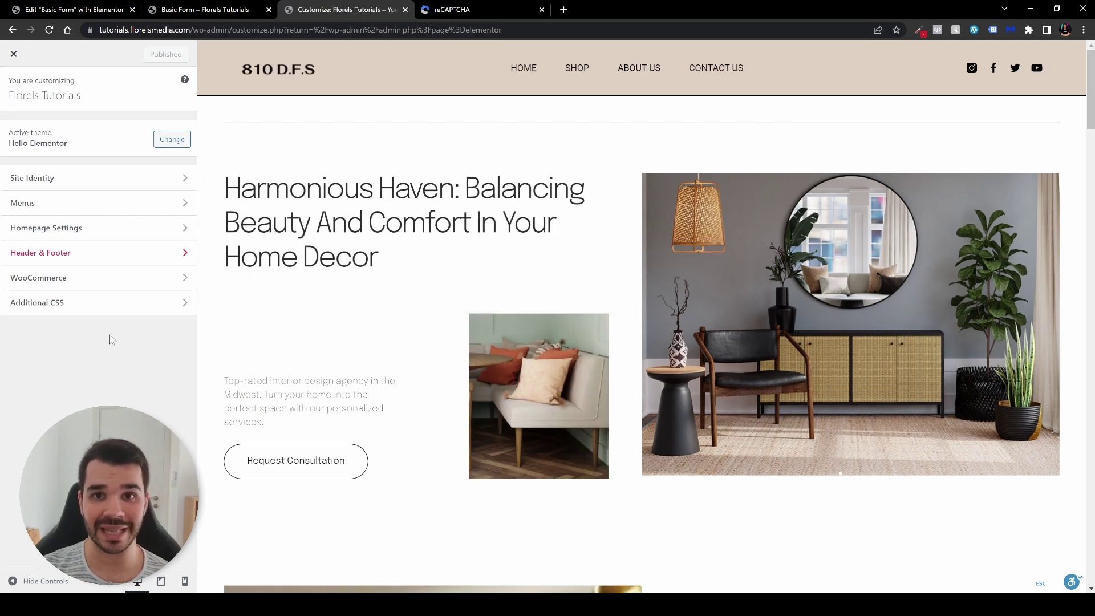
click(75, 306)
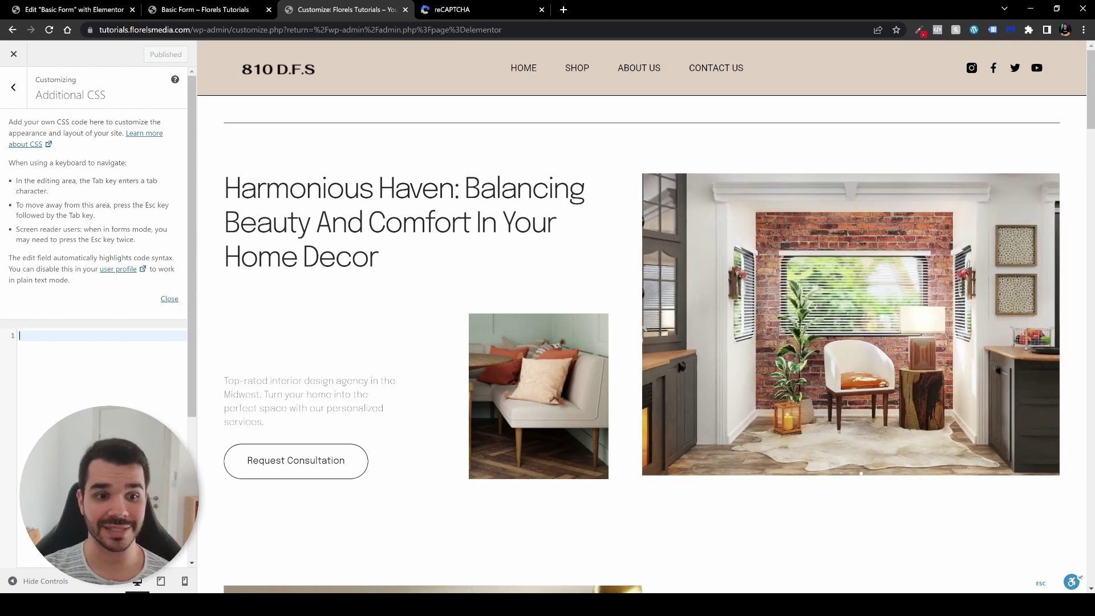
click(183, 10)
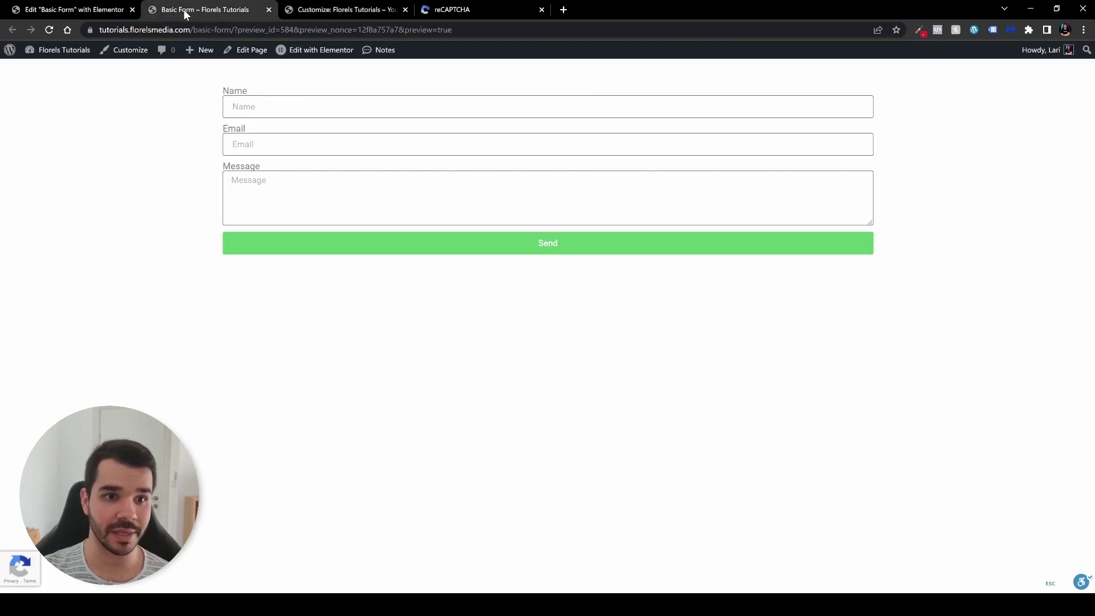
Inspect the reCAPTCHA badge in Chrome DevTools and dismiss the What's New panel
right_click(46, 571)
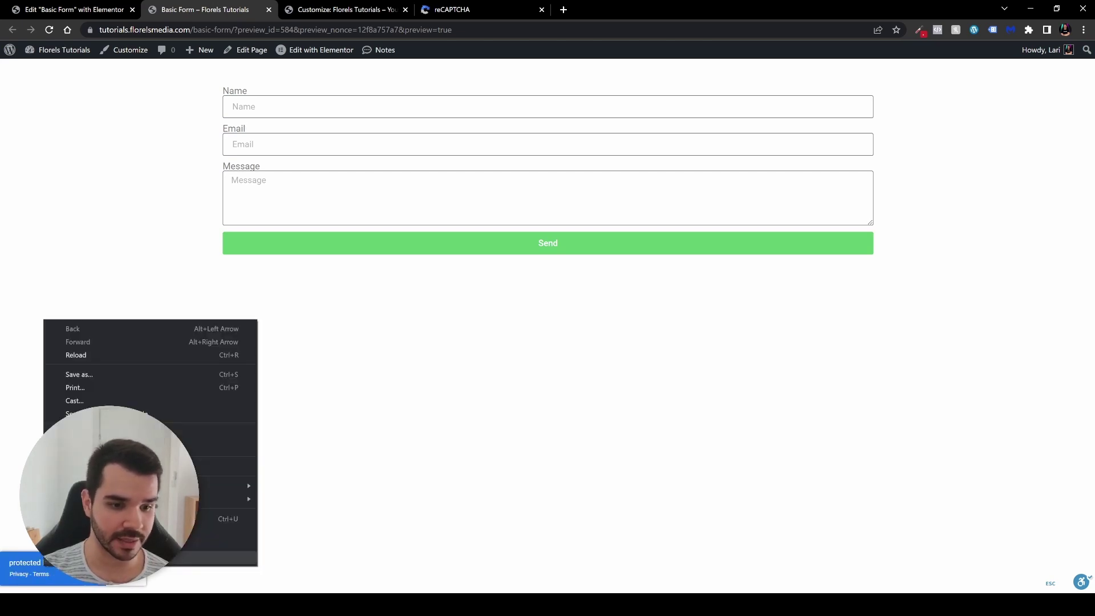
key(Escape)
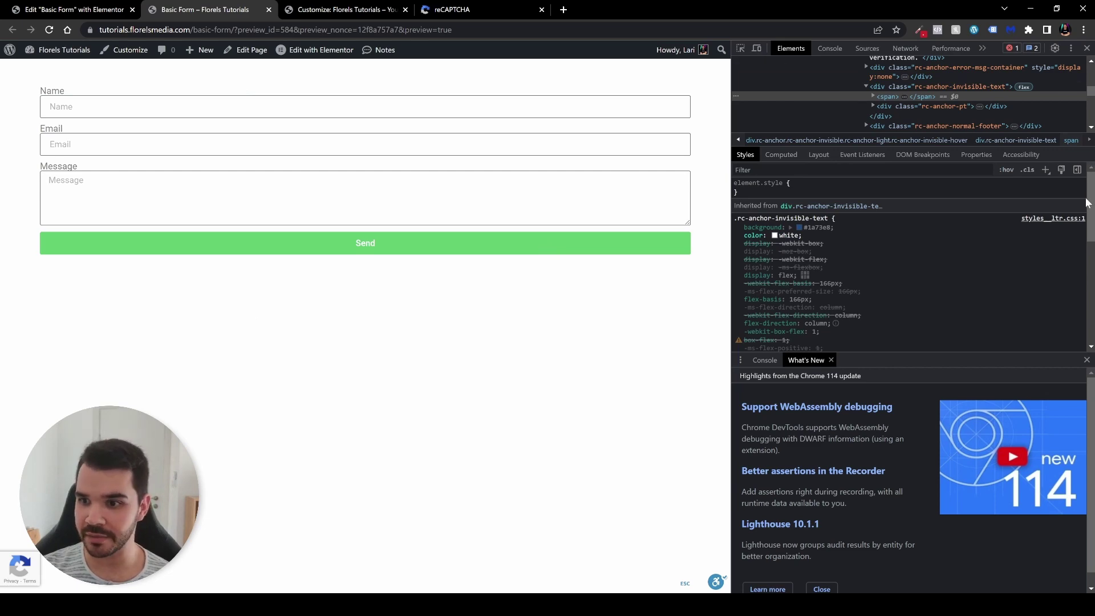
key(Escape)
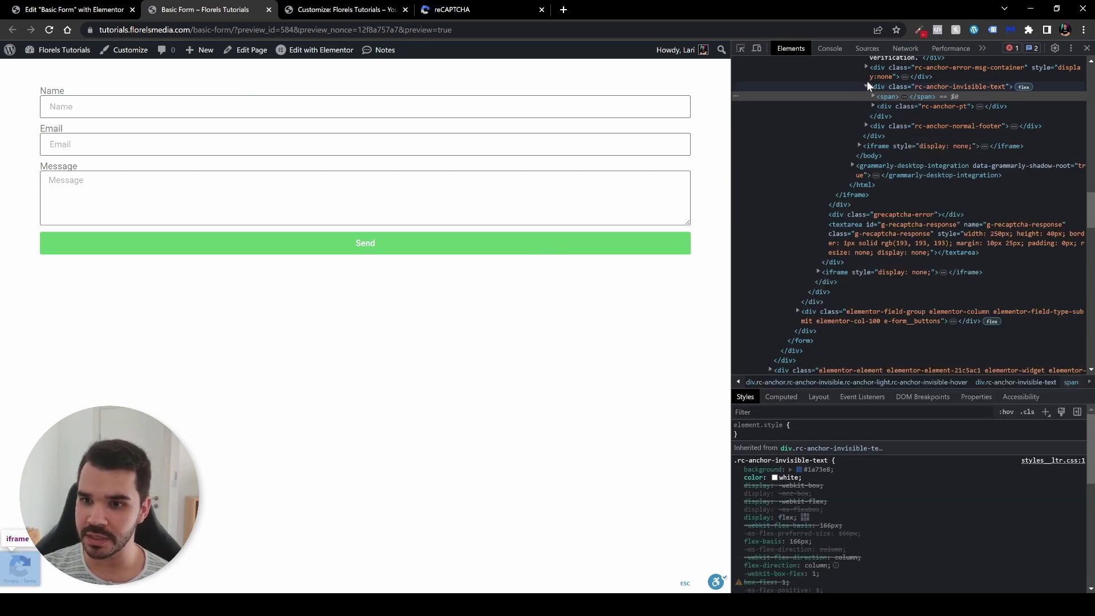
scroll(934, 255, up, 6)
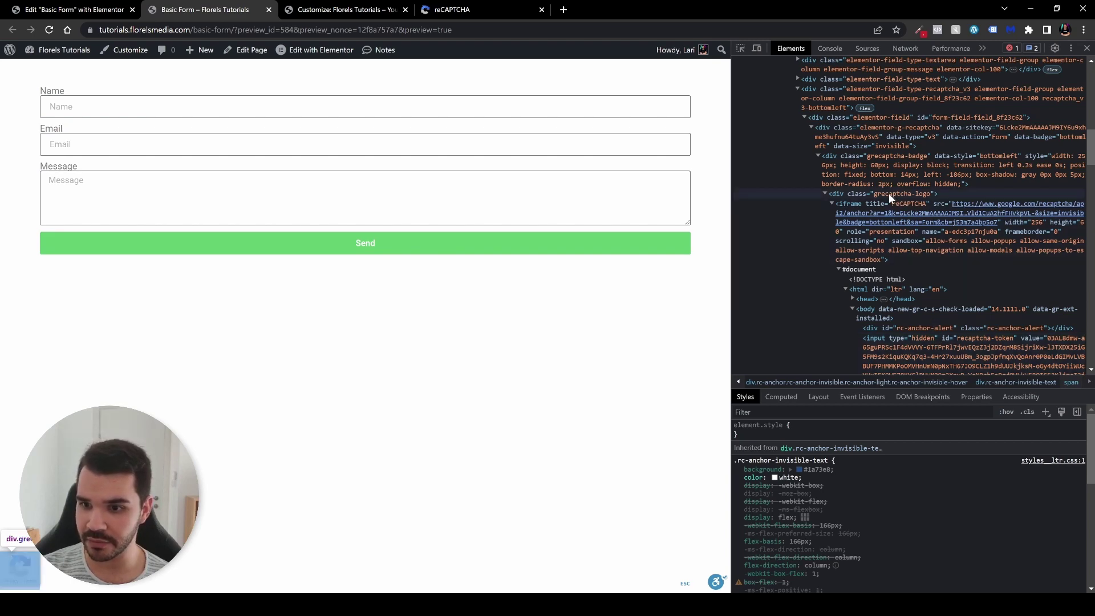
scroll(891, 283, up, 8)
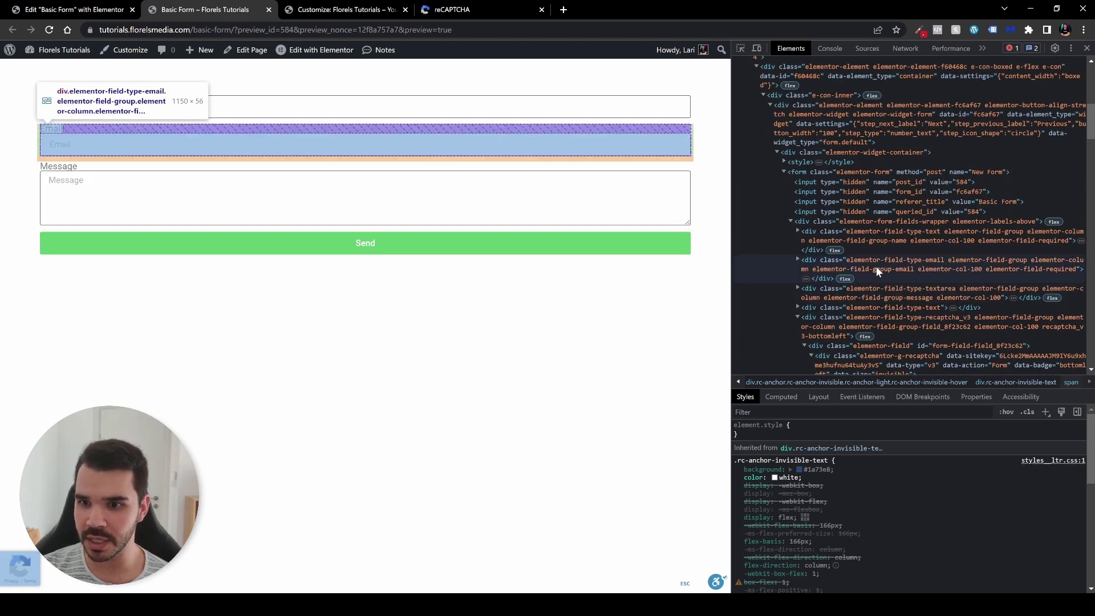
scroll(856, 240, down, 4)
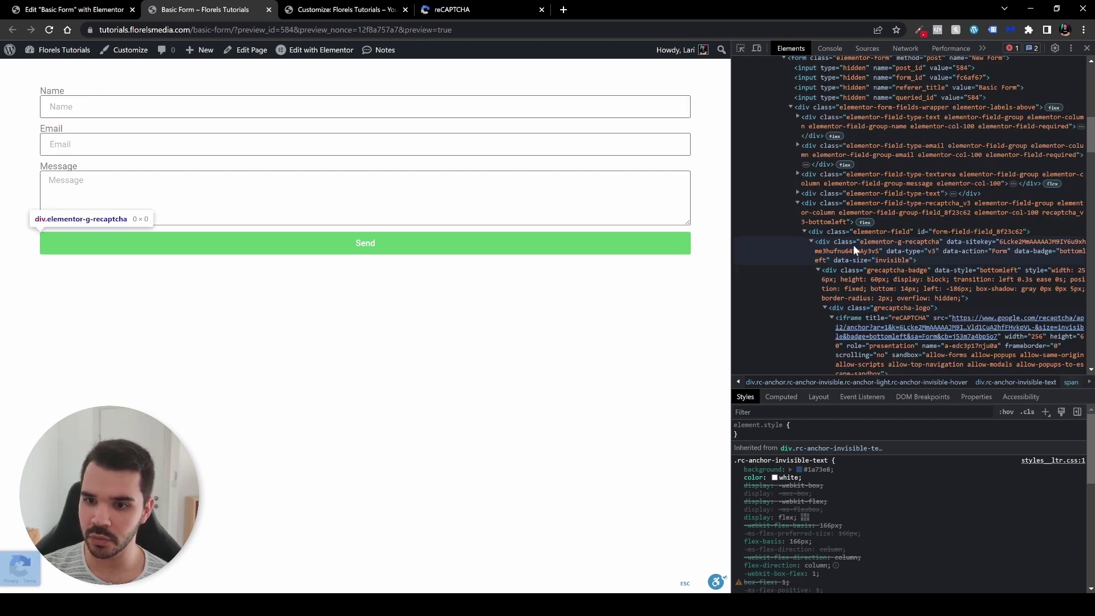
Copy the elementor-g-recaptcha class name from the badge's wrapper div
click(892, 242)
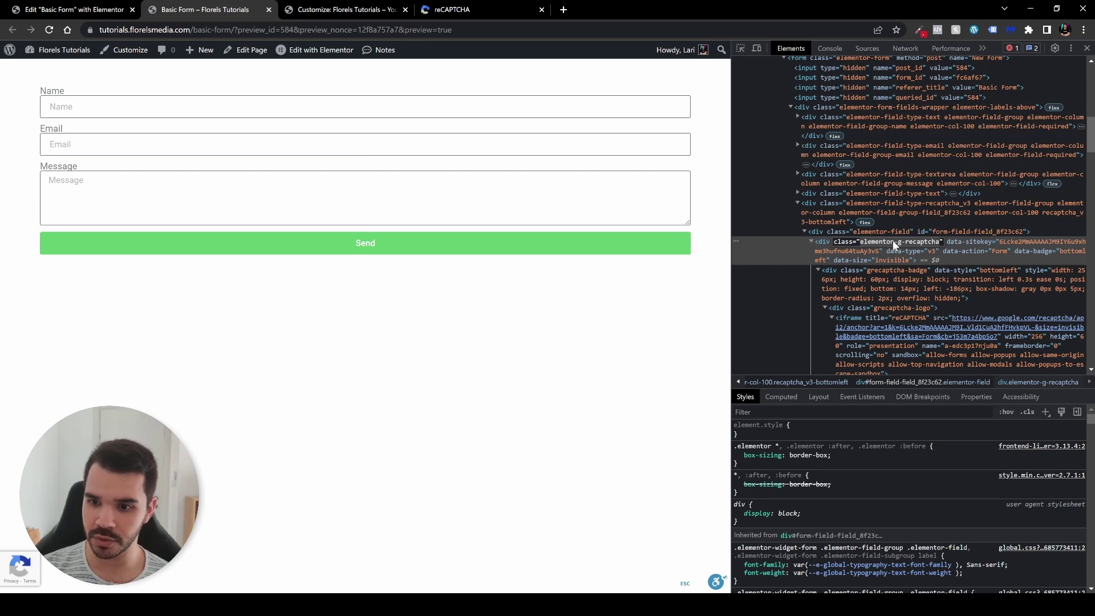
right_click(892, 240)
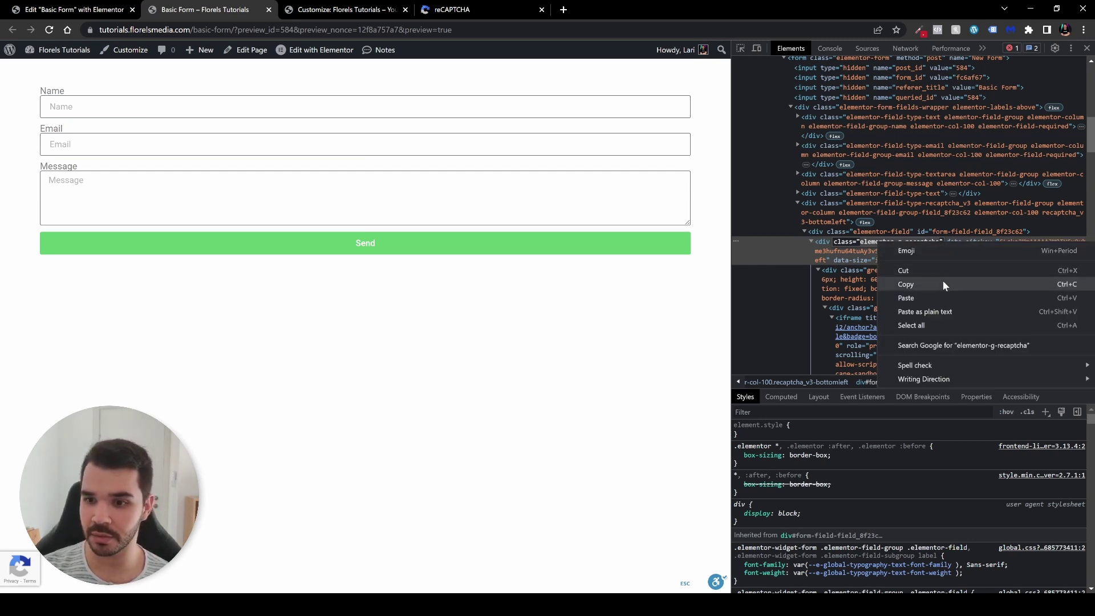
click(941, 283)
click(345, 11)
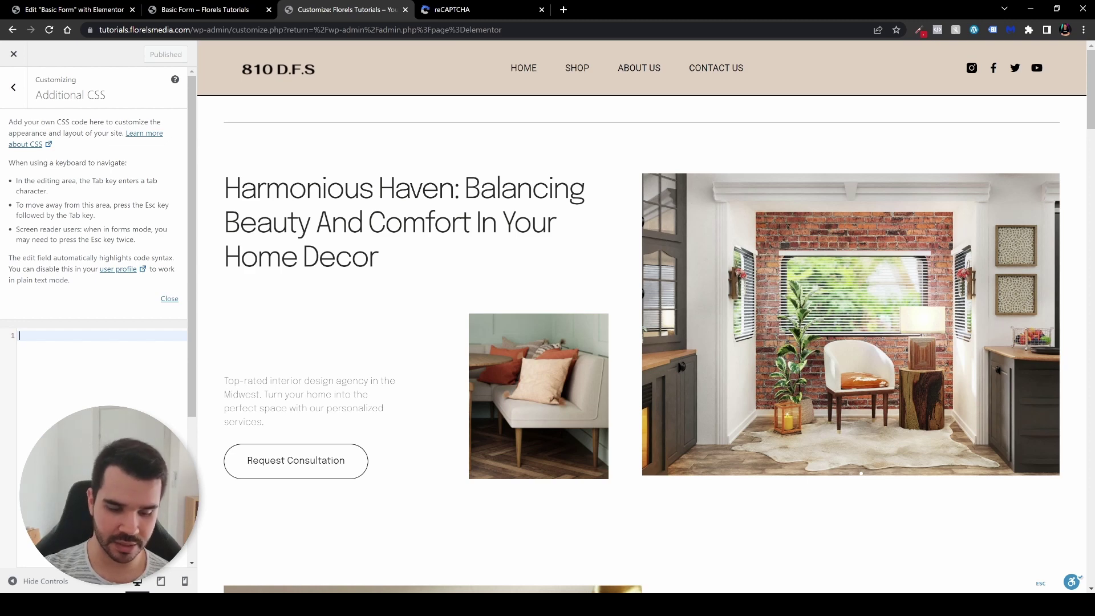
Write the rule .elementor-g-recaptcha { display: none; } in Additional CSS and publish it
text(.)
text(elementor-g-recaptcha)
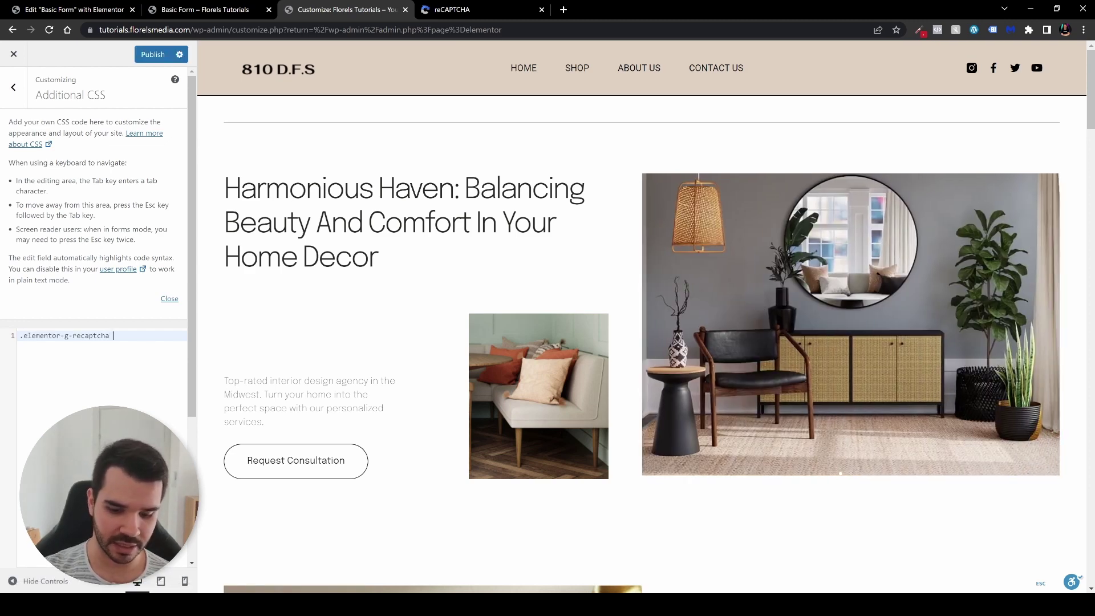
text({)
key(Return)
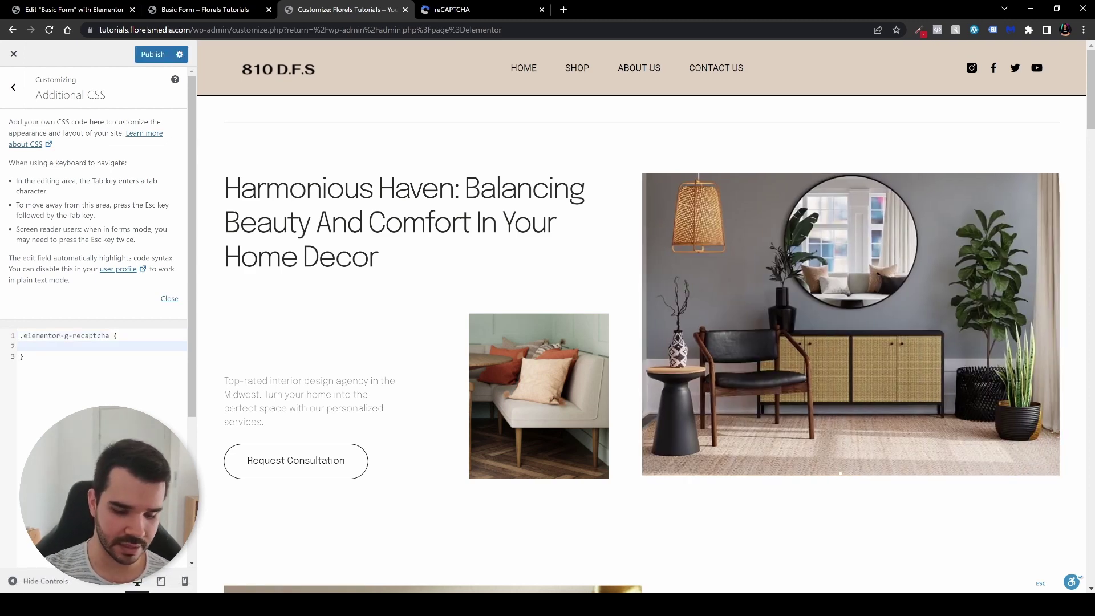
text(di)
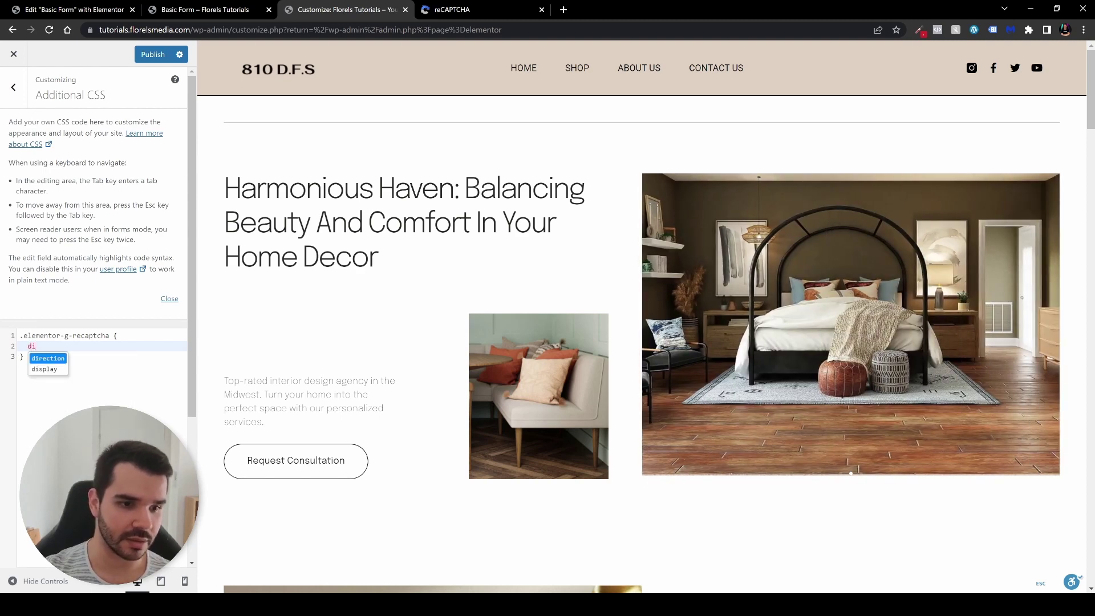
key(Down)
key(Return)
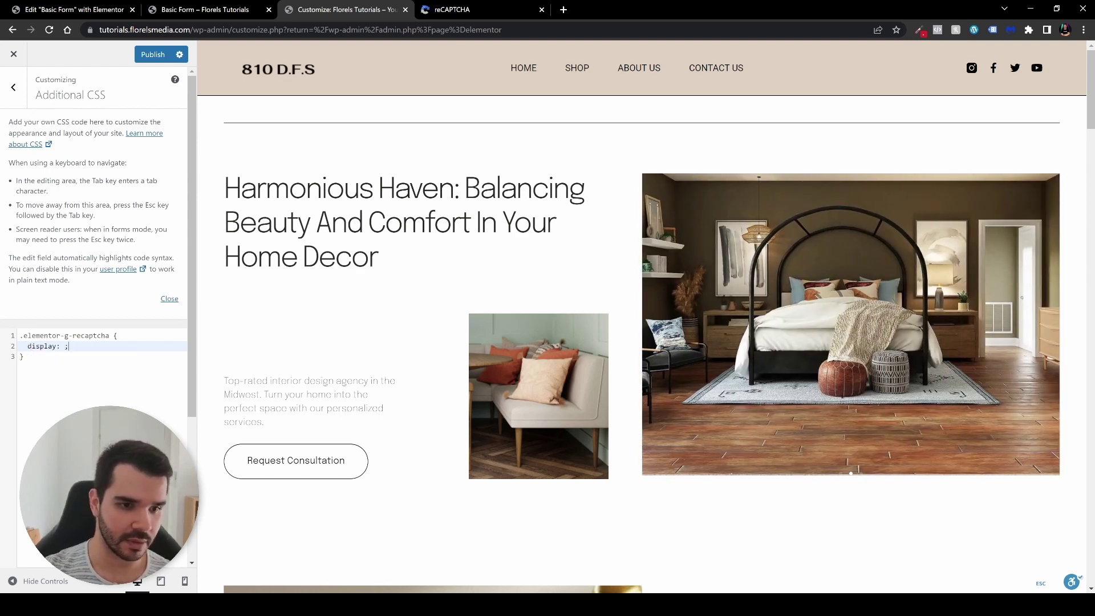
text(none)
key(Return)
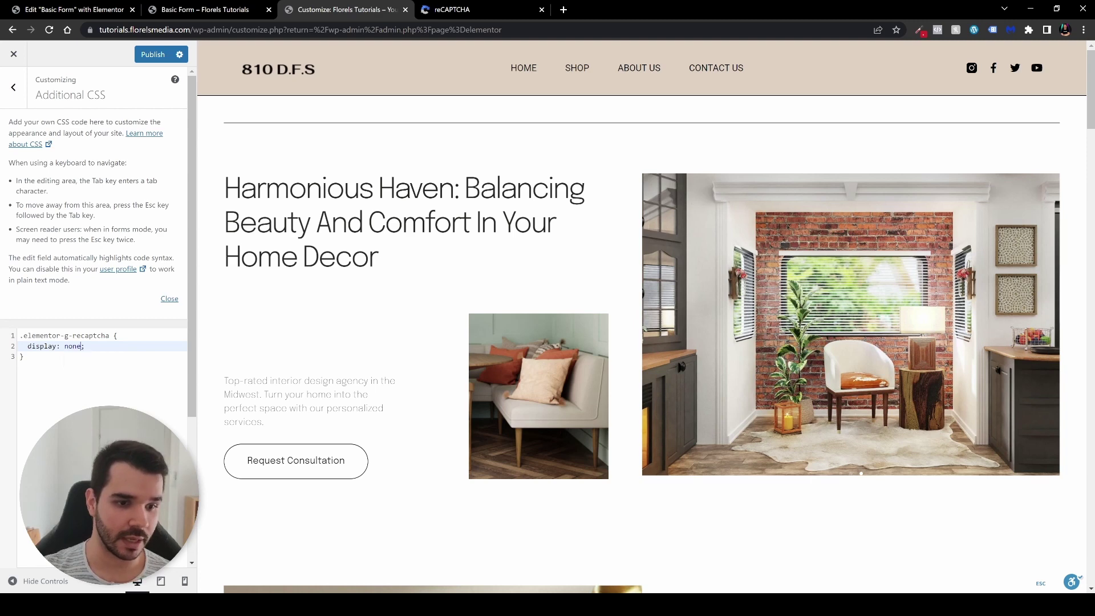
click(155, 55)
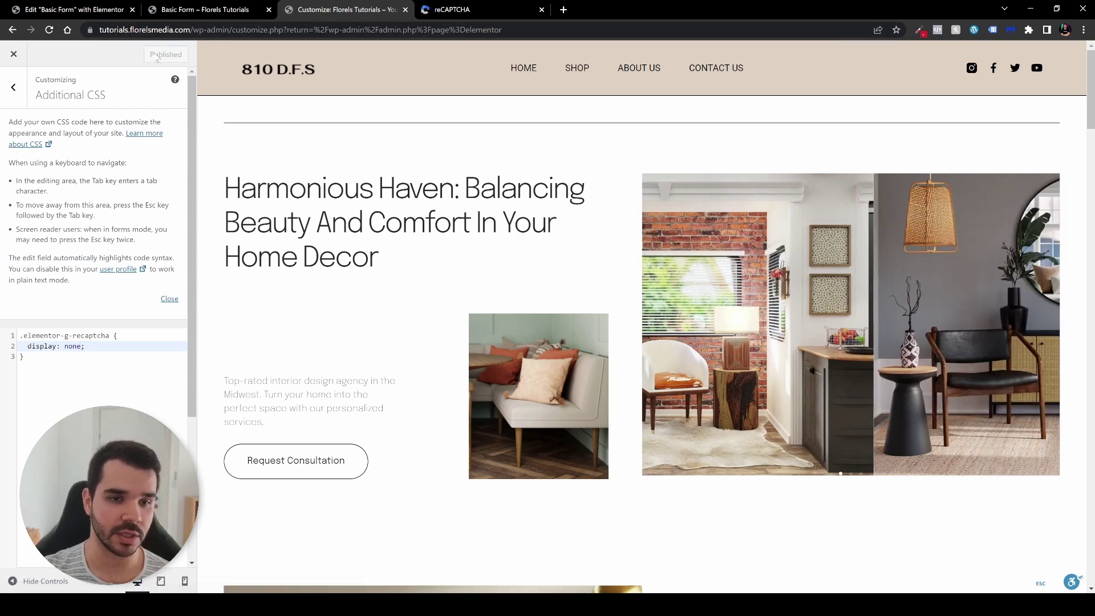
Reload the Basic Form page to check whether the display:none CSS hides the reCAPTCHA badge
click(227, 9)
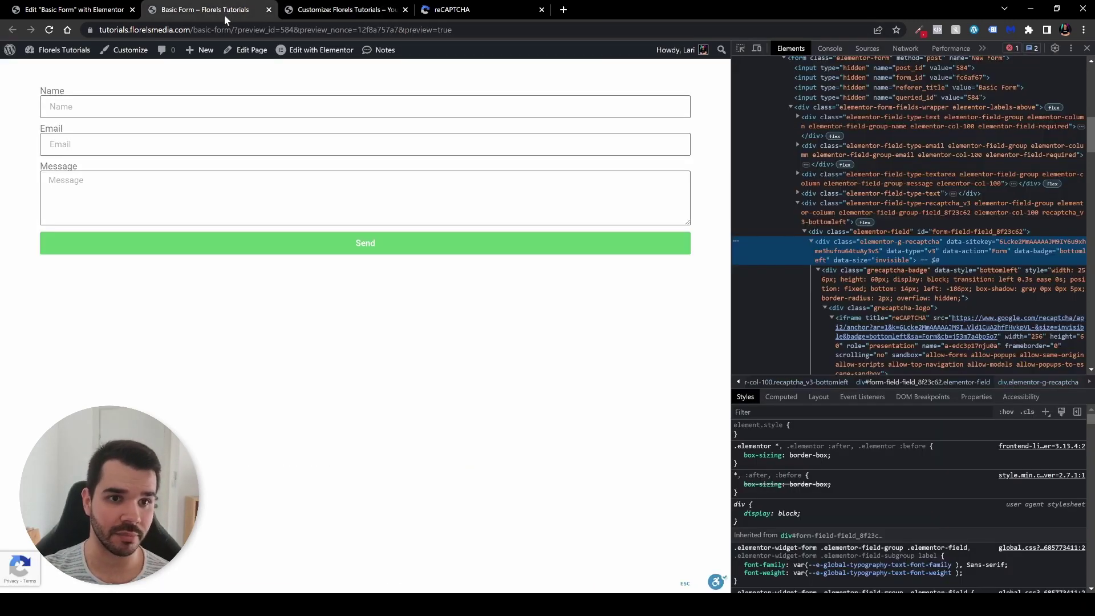
click(50, 30)
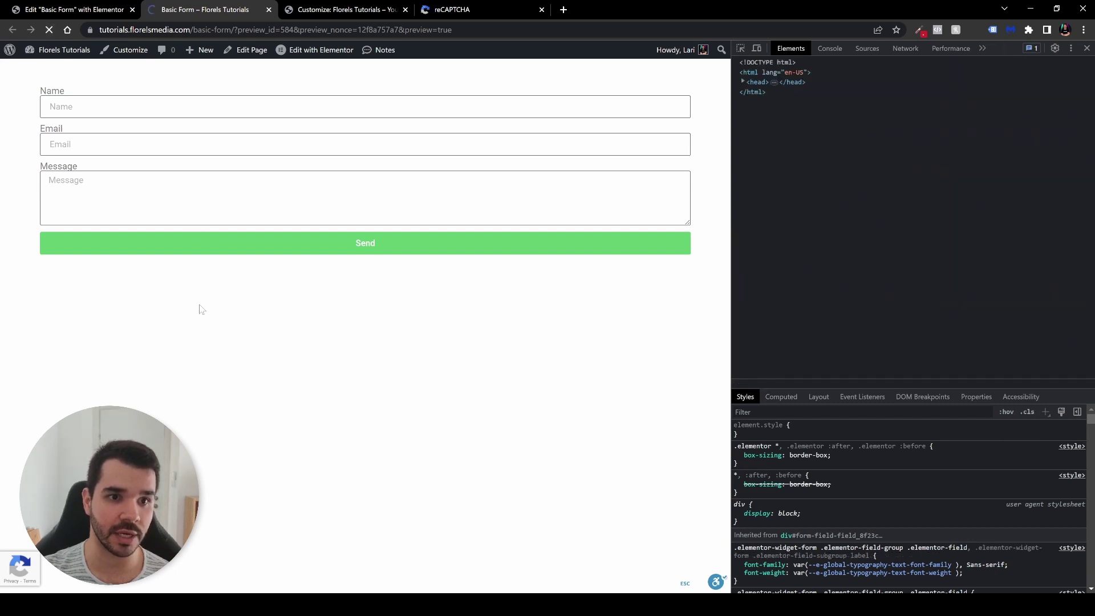